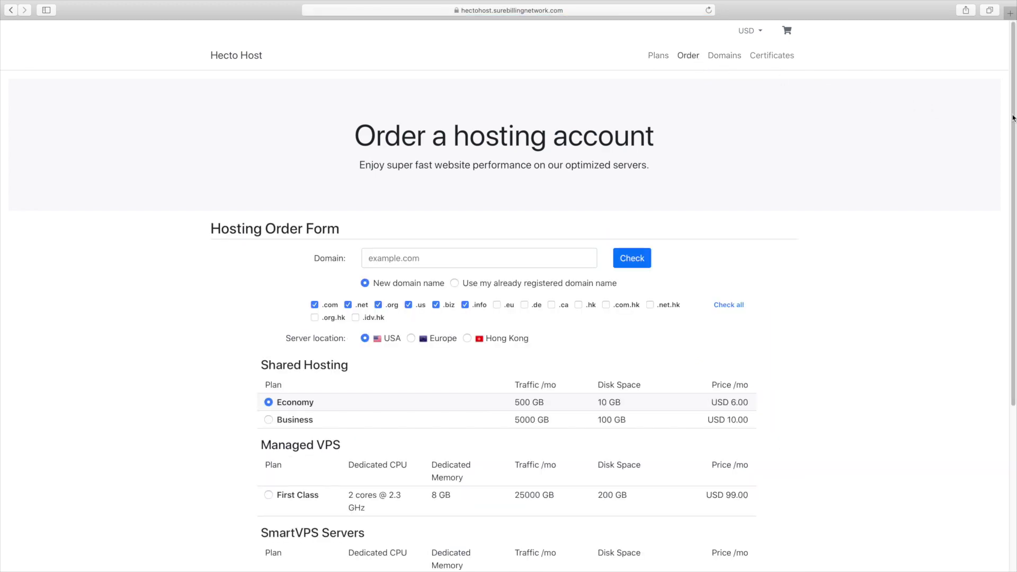
- Scroll down and back up through the Hecto Host hosting order form
{"action": "scroll", "coordinate": [698, 63], "scroll_direction": "down", "scroll_amount": 5}
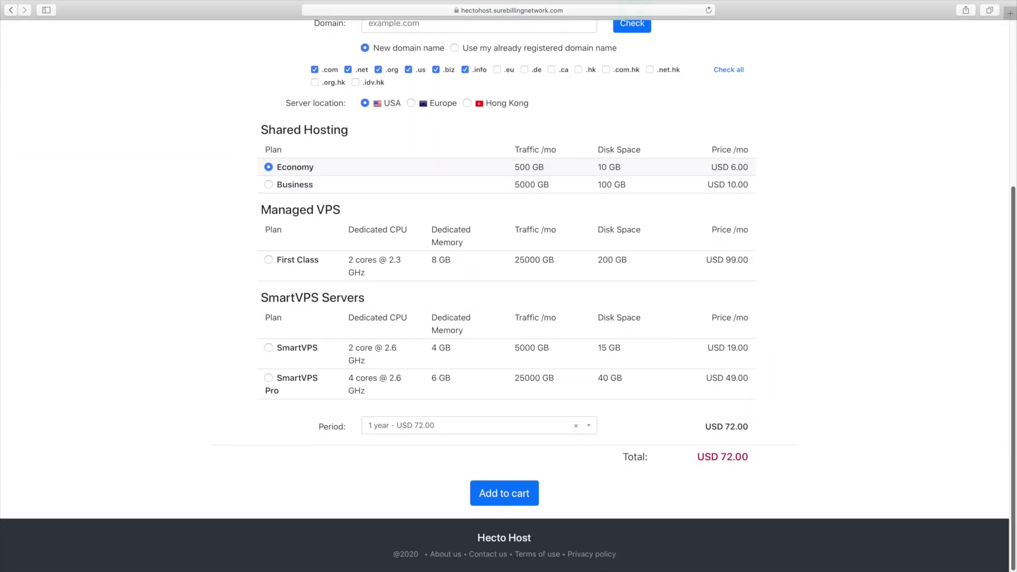
{"action": "scroll", "coordinate": [504, 297], "scroll_direction": "up", "scroll_amount": 5}
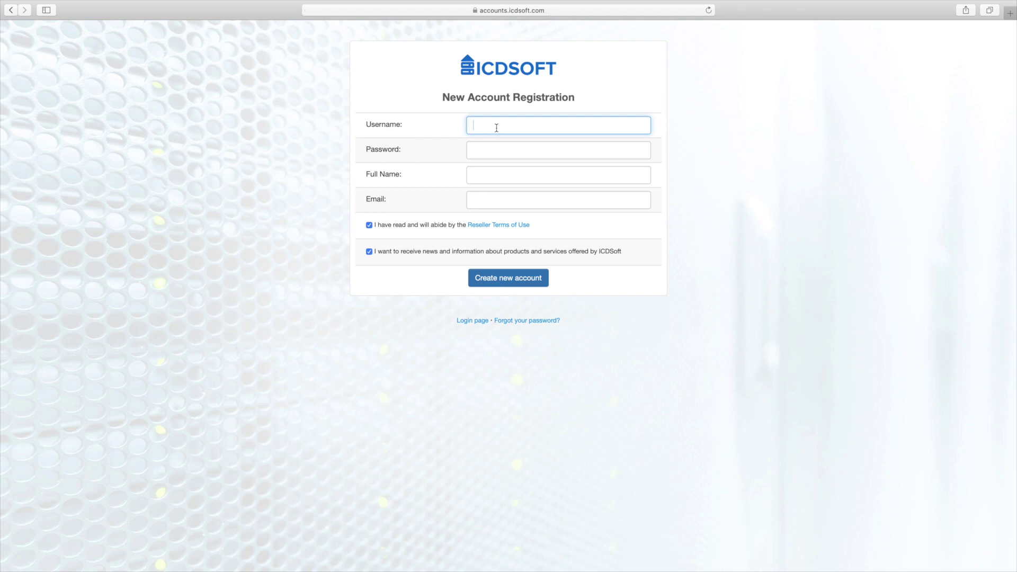
- Fill in the username, password, full name and contact e-mail on the registration form
{"action": "type", "text": "hectohost"}
{"action": "left_click", "coordinate": [472, 150]}
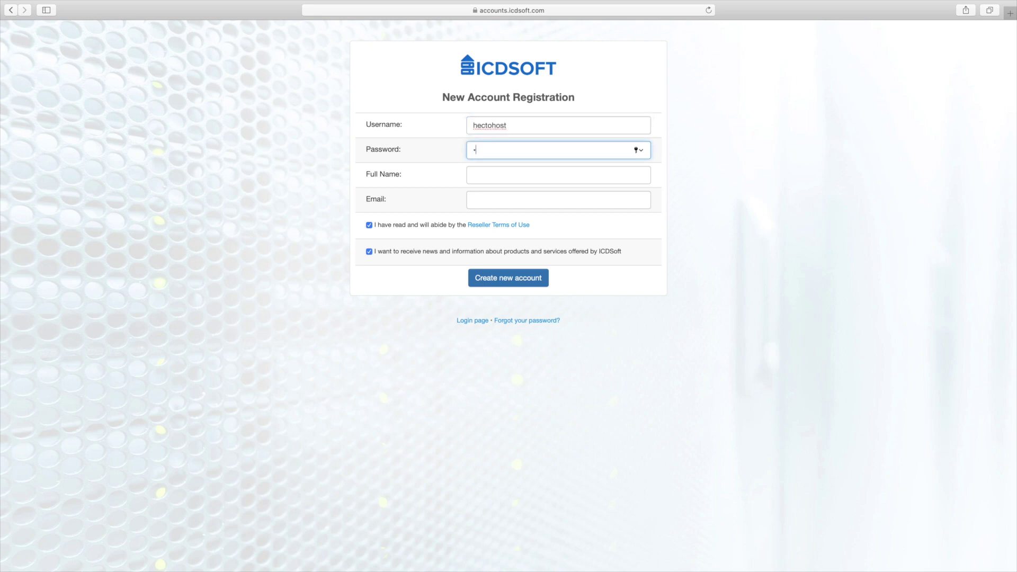
{"action": "left_click", "coordinate": [530, 175]}
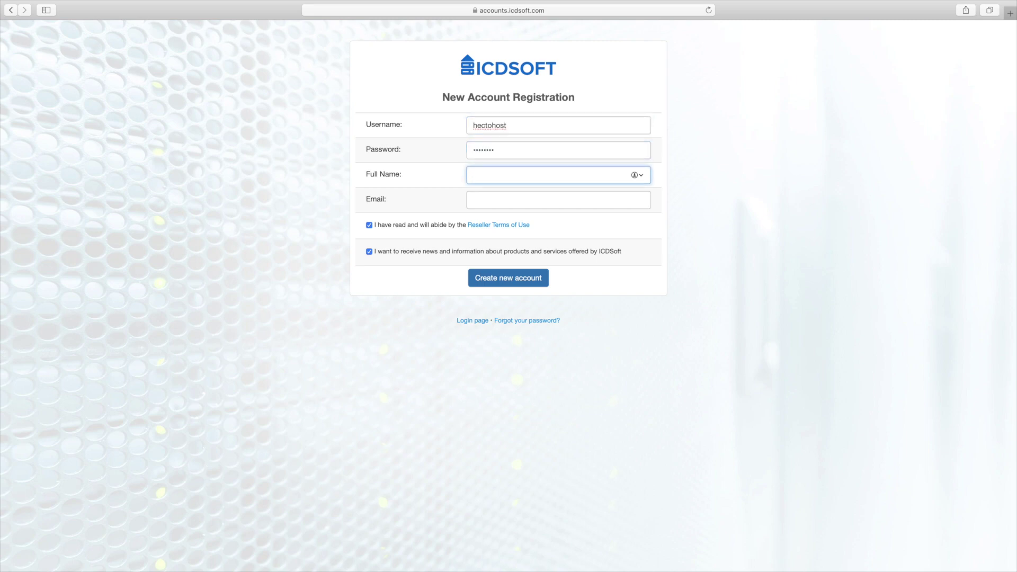
{"action": "type", "text": "John Smith"}
{"action": "key", "text": "Tab"}
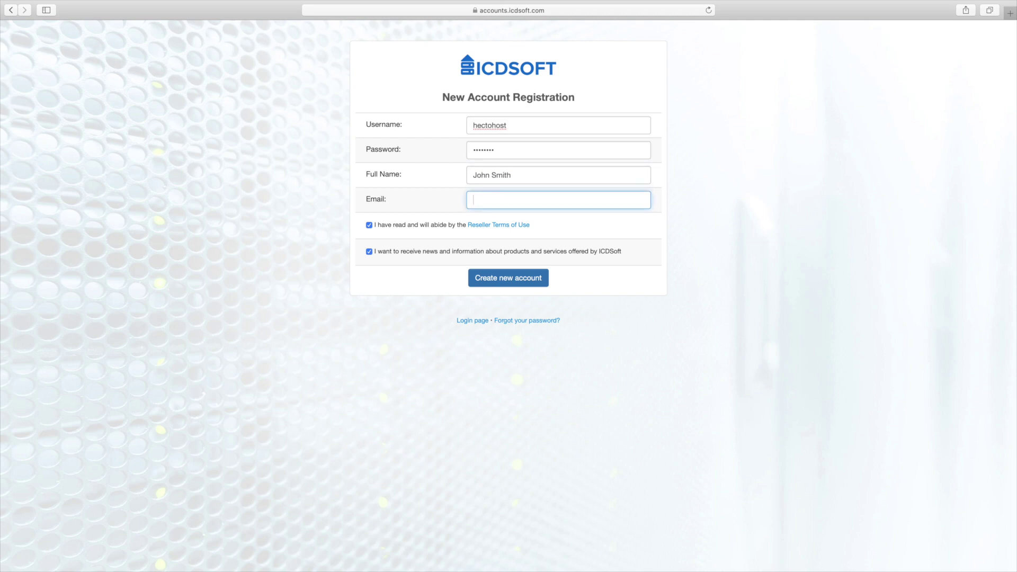
- Create the account, log in, and start a new store from Online Stores > Management
{"action": "left_click", "coordinate": [506, 274]}
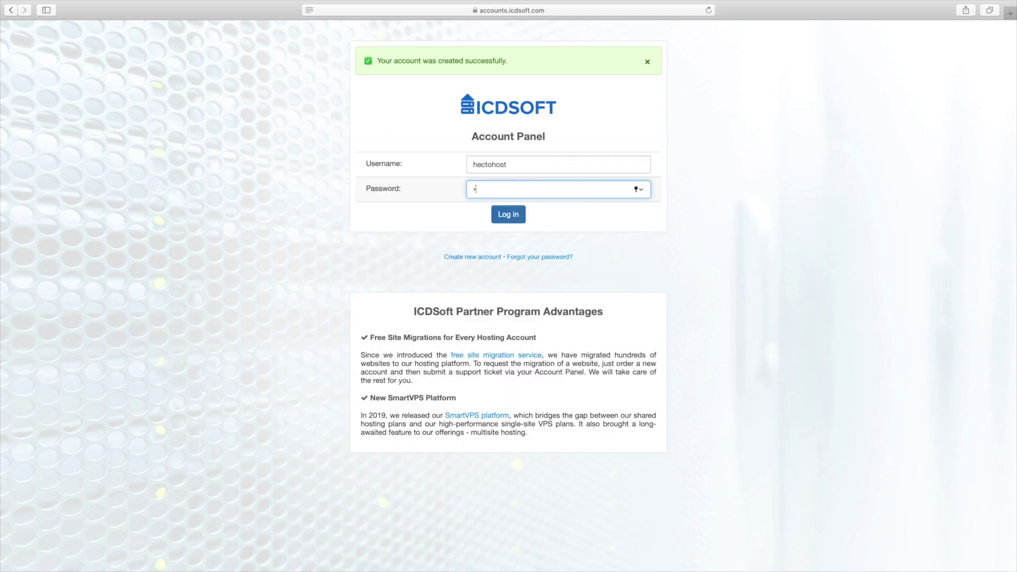
{"action": "key", "text": "Return"}
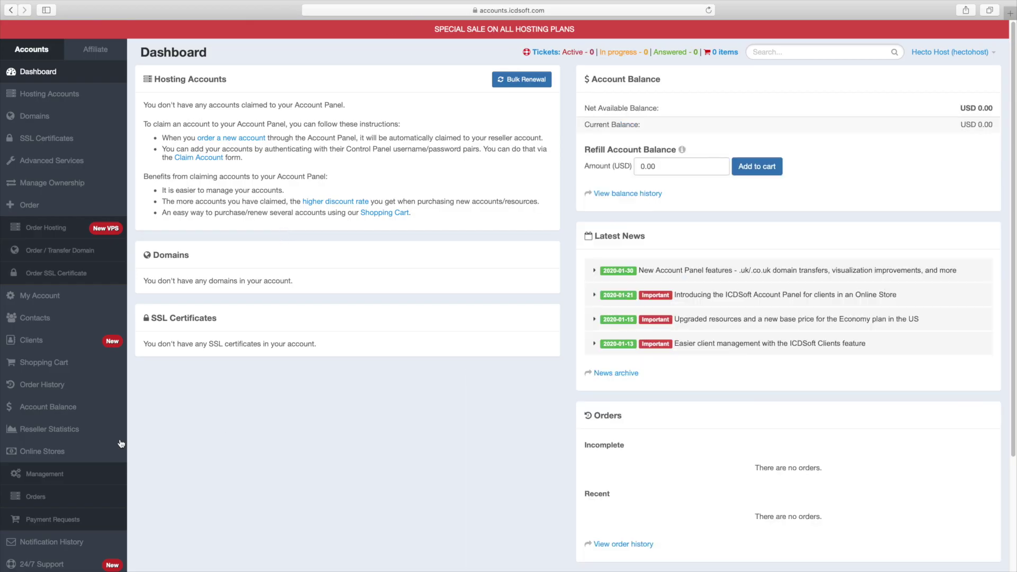
{"action": "left_click", "coordinate": [45, 475]}
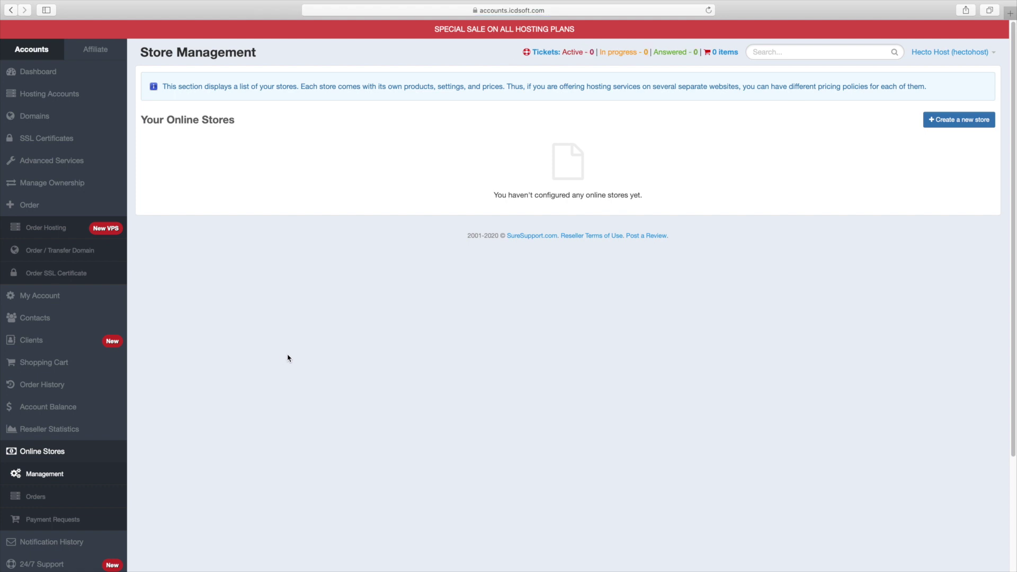
{"action": "left_click", "coordinate": [932, 126]}
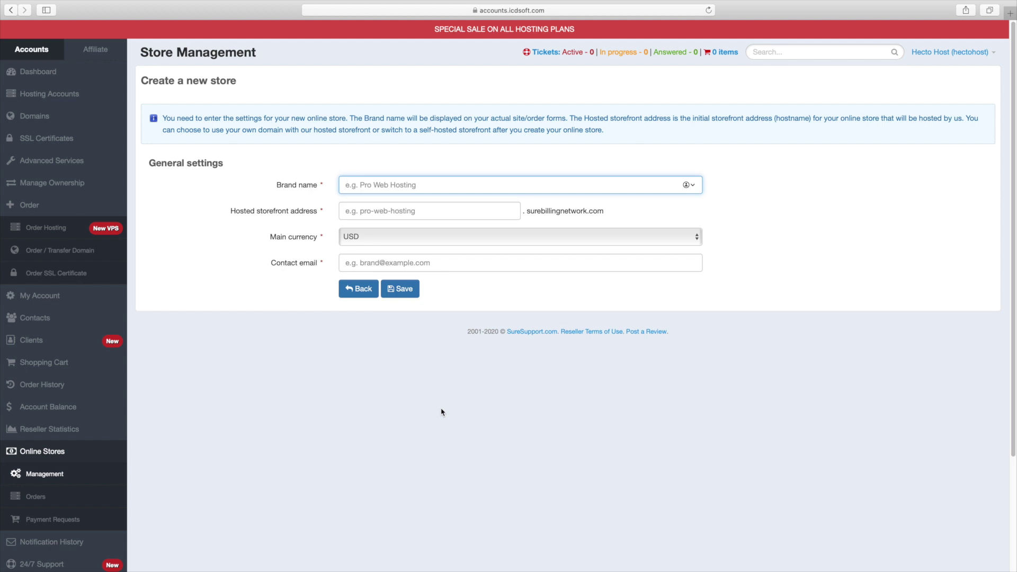
- Save store 'Hecto Host' at hectohost.surebillingnetwork.com with USD currency and the contact e-mail
{"action": "type", "text": "Hecto Host"}
{"action": "key", "text": "Tab"}
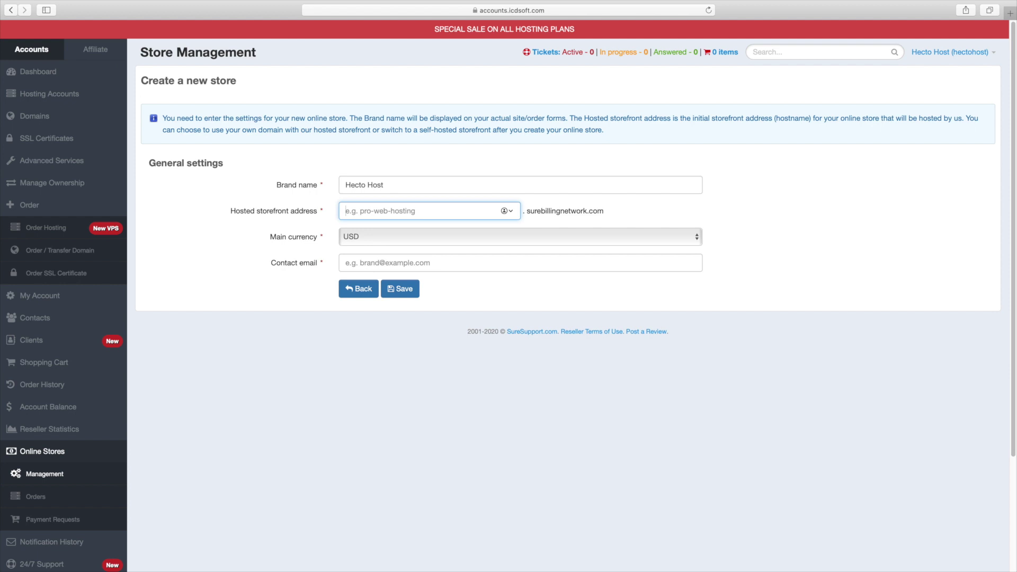
{"action": "type", "text": "hectohost"}
{"action": "left_click_drag", "start_coordinate": [533, 218], "coordinate": [489, 231]}
{"action": "left_click", "coordinate": [558, 215]}
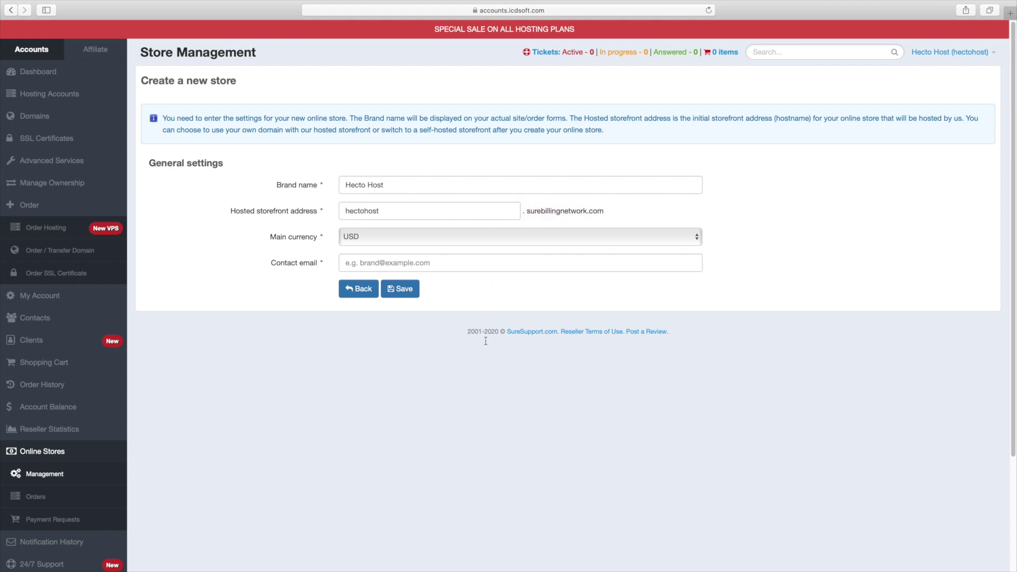
{"action": "left_click", "coordinate": [440, 246]}
{"action": "left_click", "coordinate": [440, 242]}
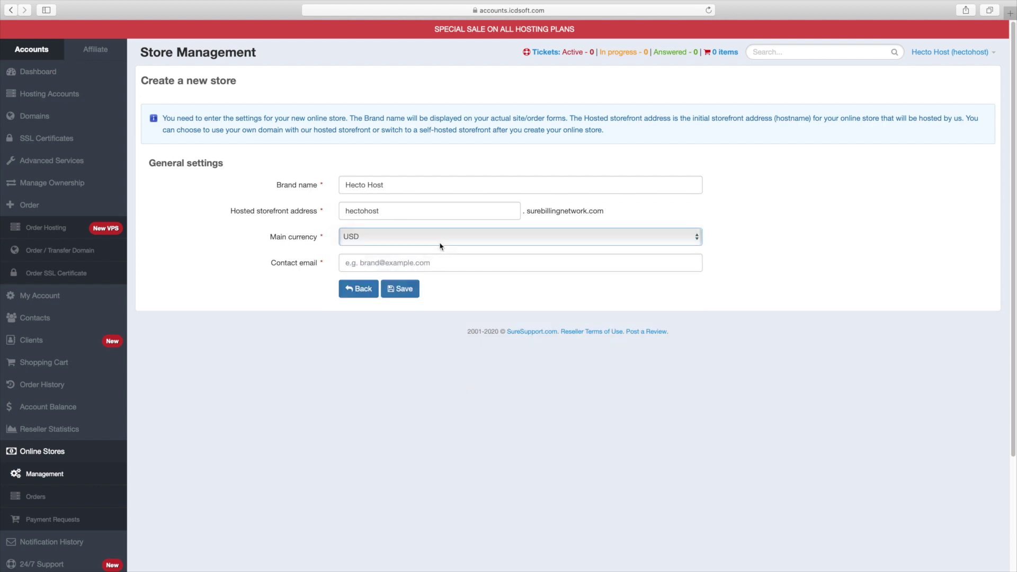
{"action": "left_click", "coordinate": [420, 260]}
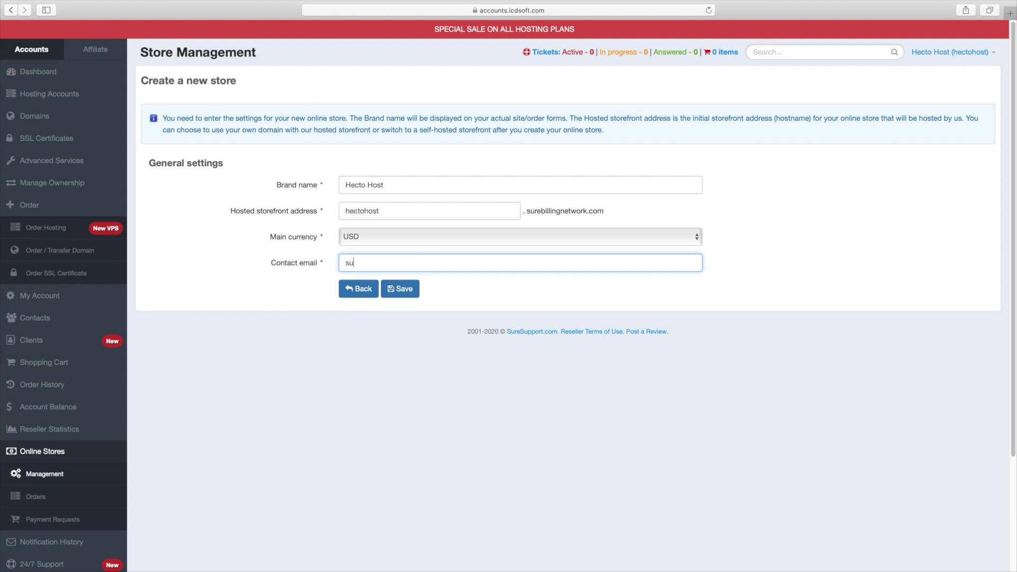
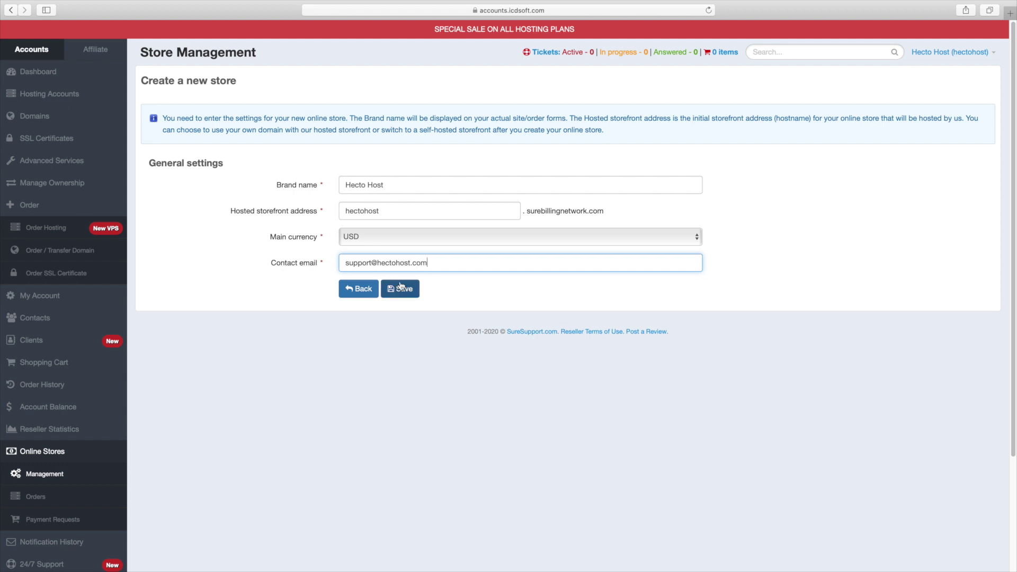
{"action": "left_click", "coordinate": [398, 288]}
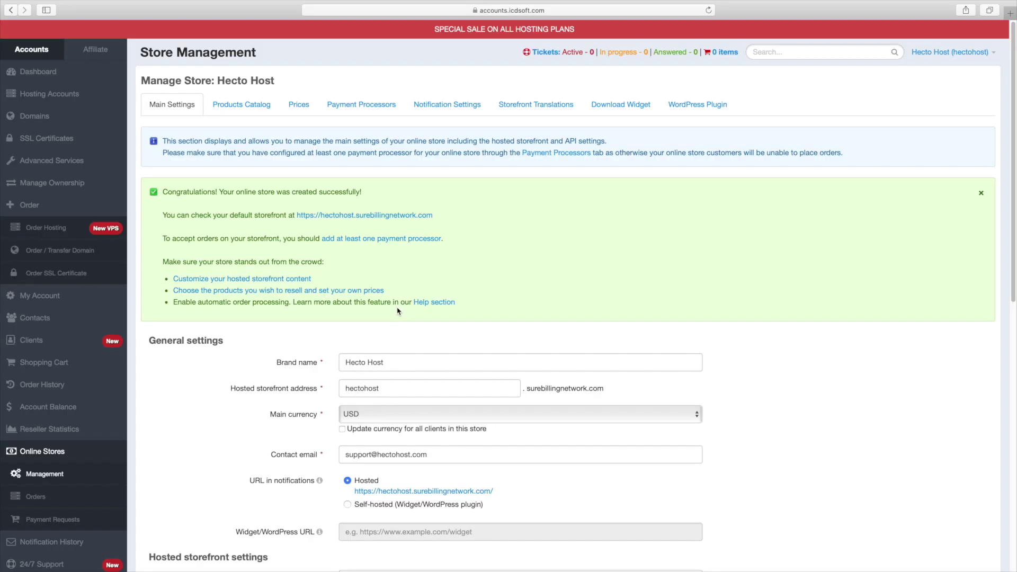
- Review the store creation confirmation and the URL in notifications setting
{"action": "triple_click", "coordinate": [345, 191]}
{"action": "left_click", "coordinate": [346, 191]}
{"action": "scroll", "coordinate": [540, 223], "scroll_direction": "down", "scroll_amount": 2}
{"action": "scroll", "coordinate": [156, 153], "scroll_direction": "down", "scroll_amount": 6}
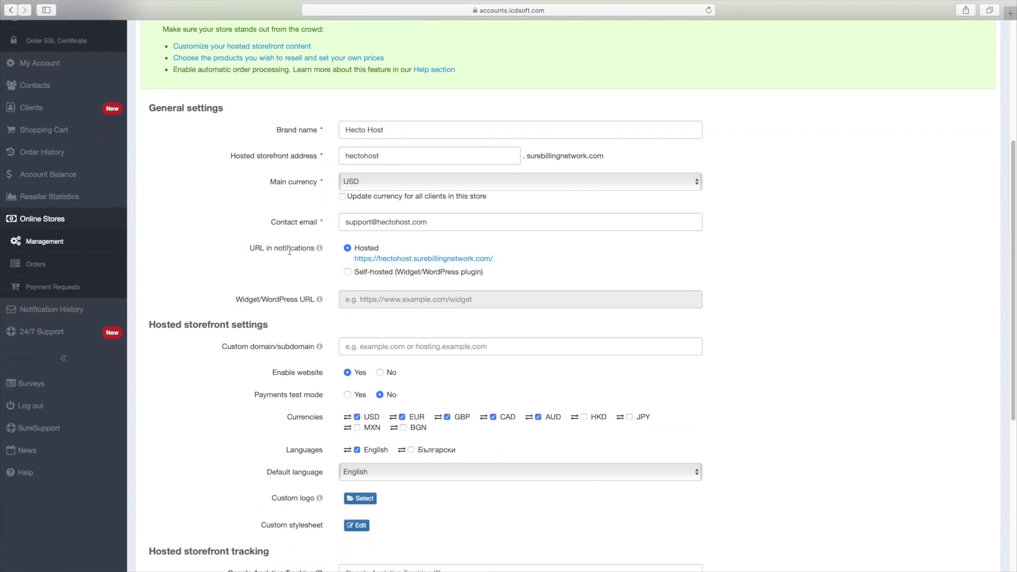
{"action": "triple_click", "coordinate": [290, 249]}
{"action": "left_click", "coordinate": [290, 251]}
- Switch notification links to Self-hosted, then back to Hosted
{"action": "left_click", "coordinate": [348, 272]}
{"action": "triple_click", "coordinate": [399, 272]}
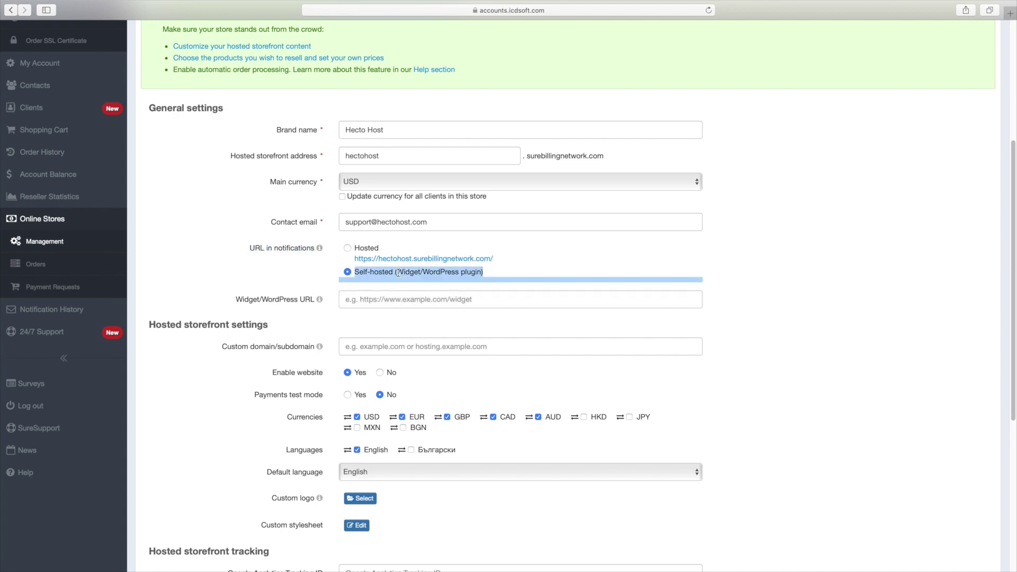
{"action": "left_click", "coordinate": [371, 296]}
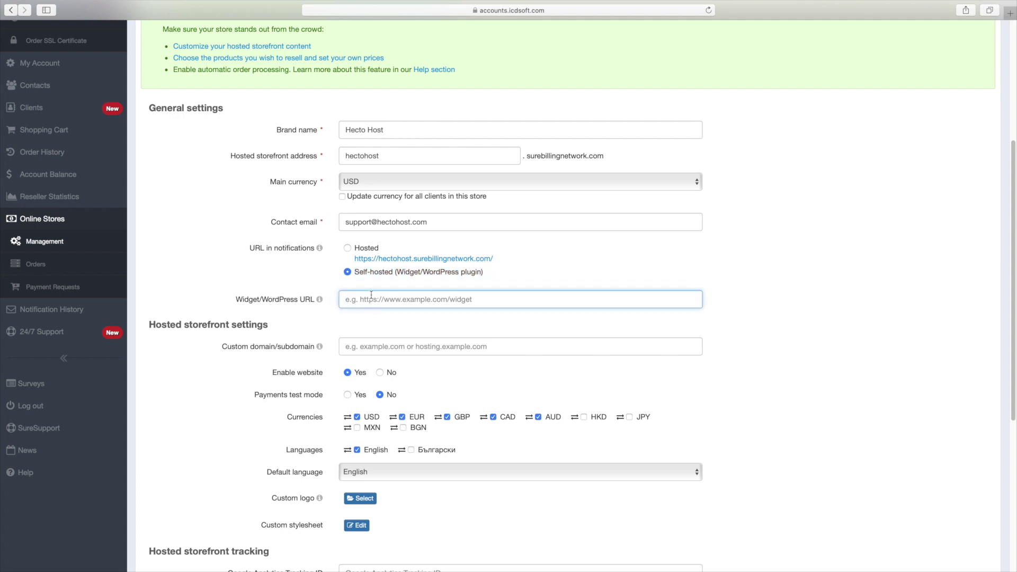
{"action": "left_click", "coordinate": [349, 248]}
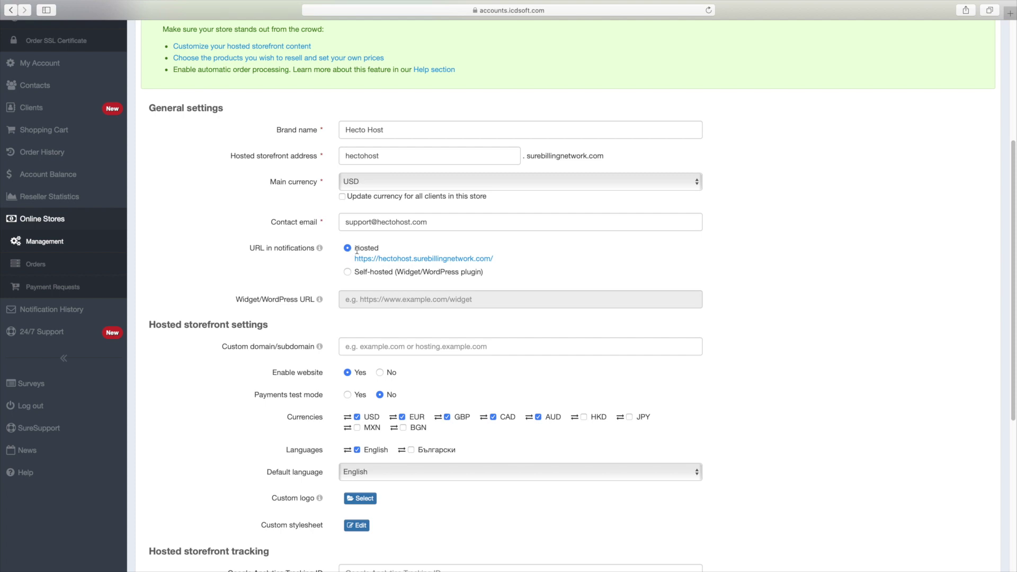
{"action": "double_click", "coordinate": [363, 250]}
{"action": "left_click", "coordinate": [391, 253]}
{"action": "scroll", "coordinate": [981, 334], "scroll_direction": "down", "scroll_amount": 4}
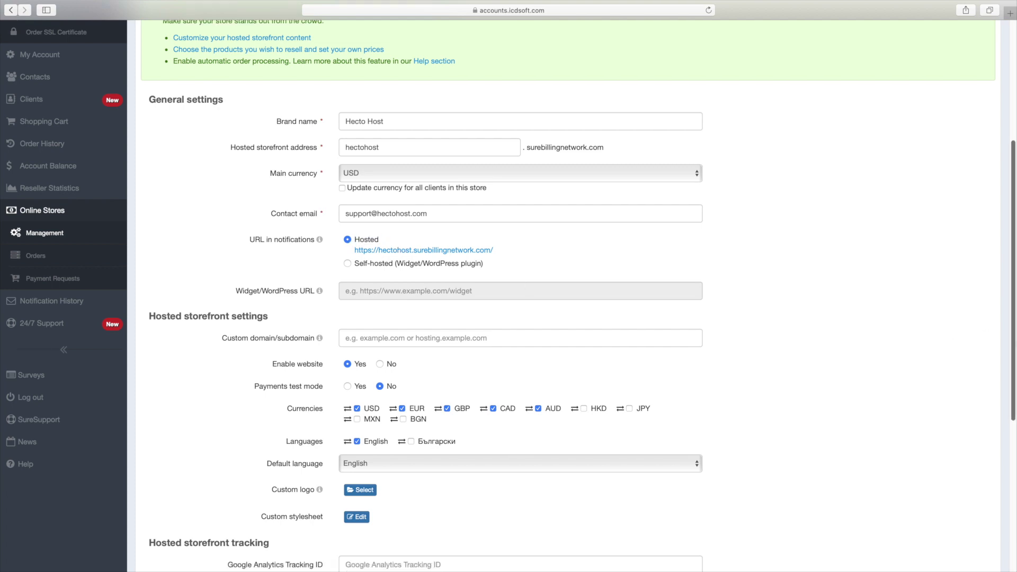
{"action": "left_click_drag", "start_coordinate": [1014, 395], "coordinate": [1014, 408]}
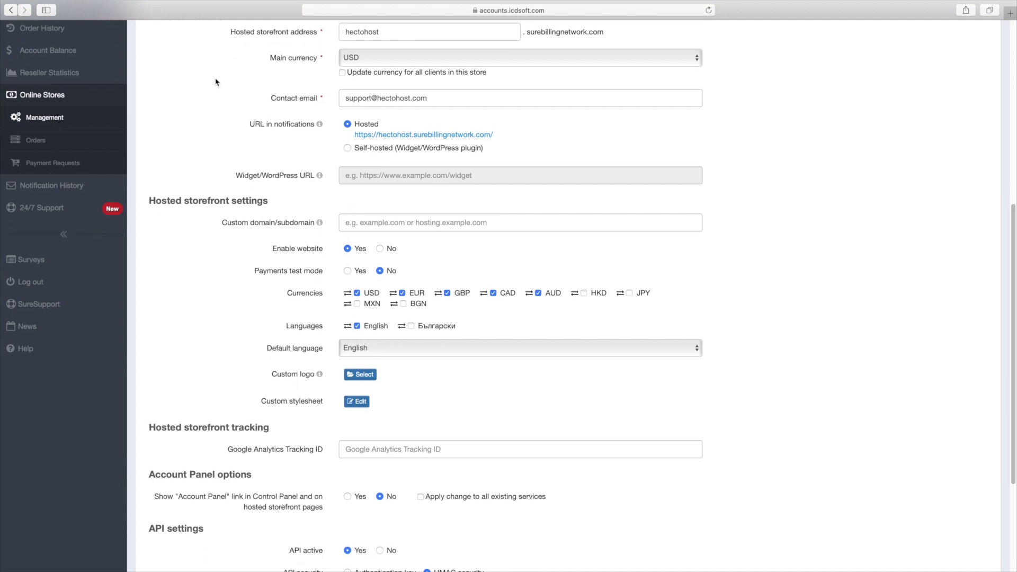
- Enter hectohost.com as the hosted storefront's custom domain
{"action": "left_click", "coordinate": [365, 223]}
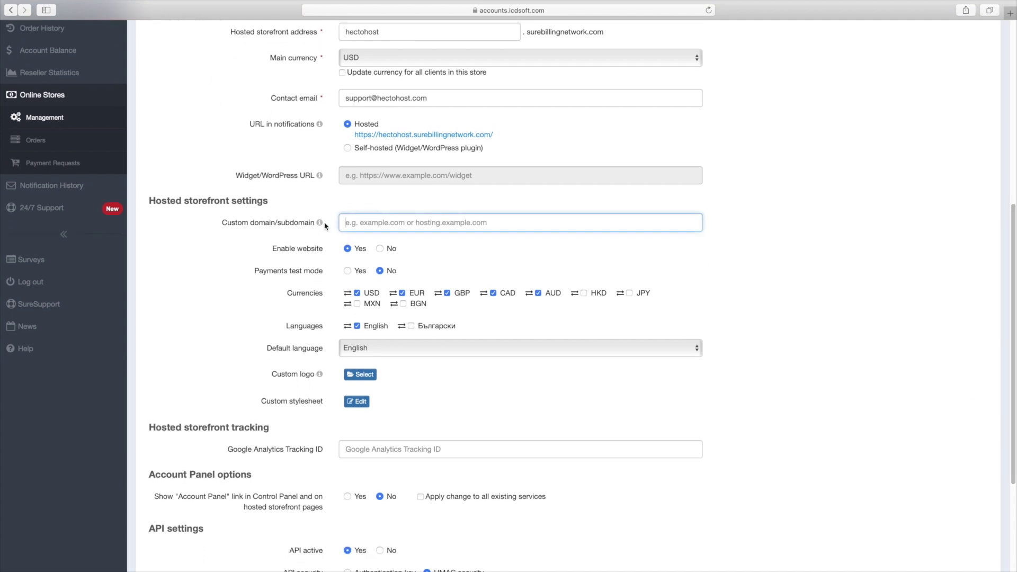
{"action": "triple_click", "coordinate": [224, 200]}
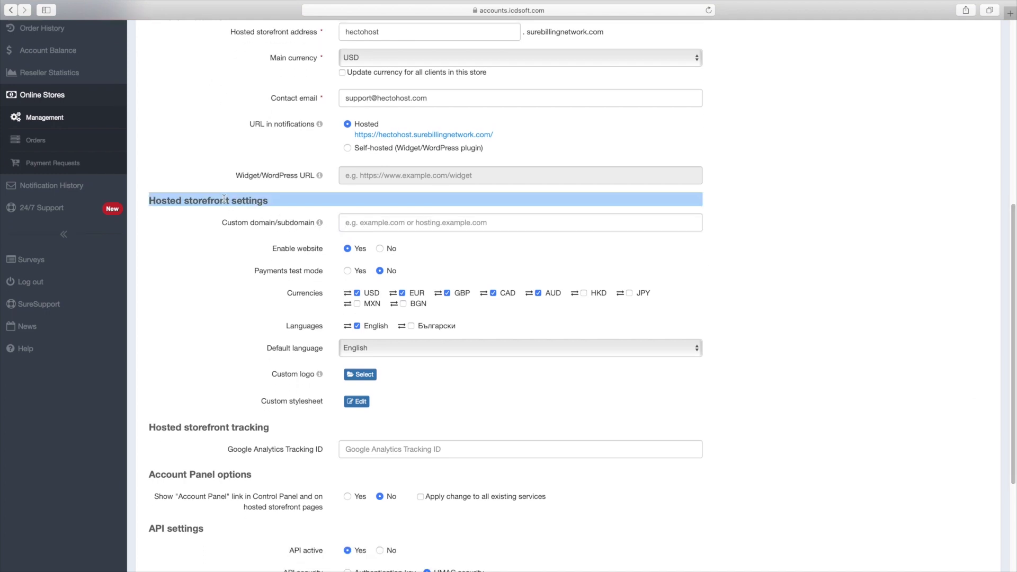
{"action": "left_click", "coordinate": [260, 220]}
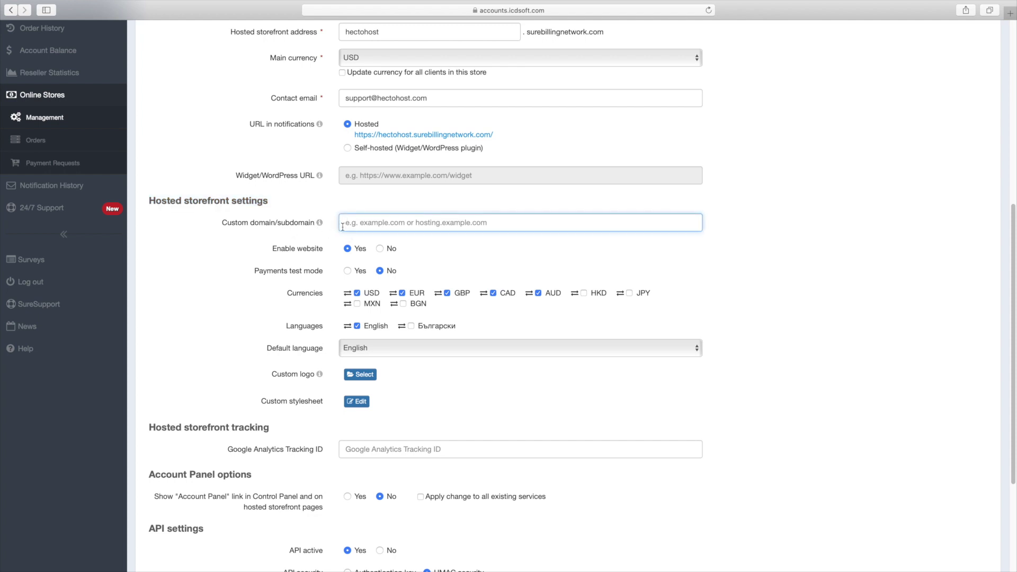
{"action": "type", "text": "hectoho"}
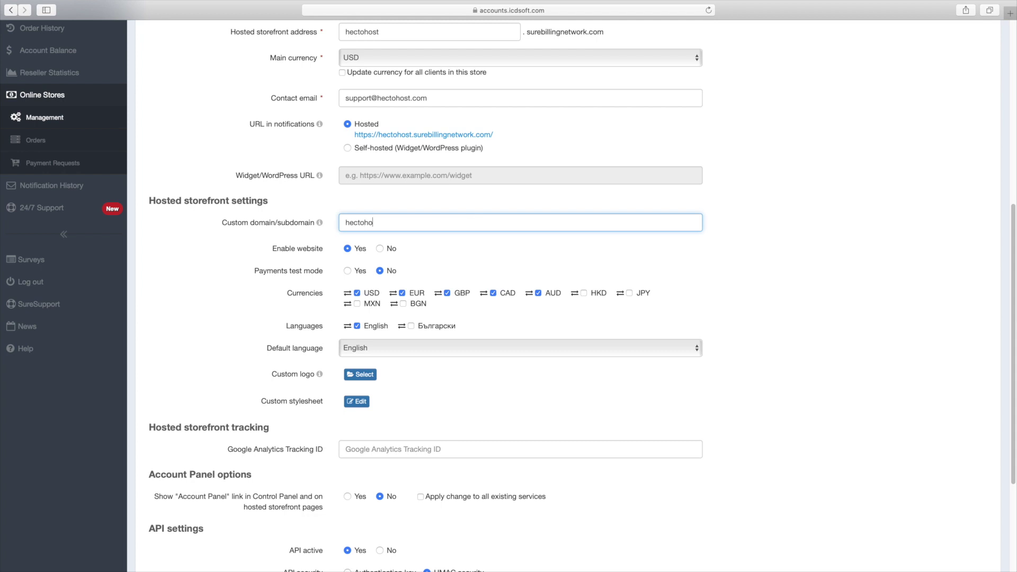
{"action": "type", "text": "st.com"}
- Check the A-record IP and CNAME surebillingnetwork.com in the custom domain help, then close it
{"action": "left_click", "coordinate": [321, 224]}
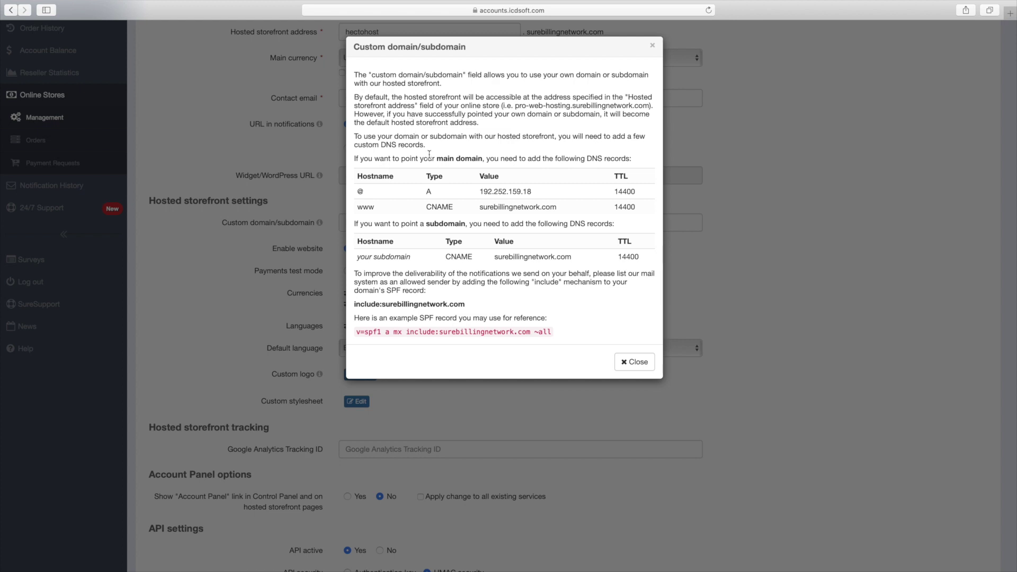
{"action": "triple_click", "coordinate": [491, 191]}
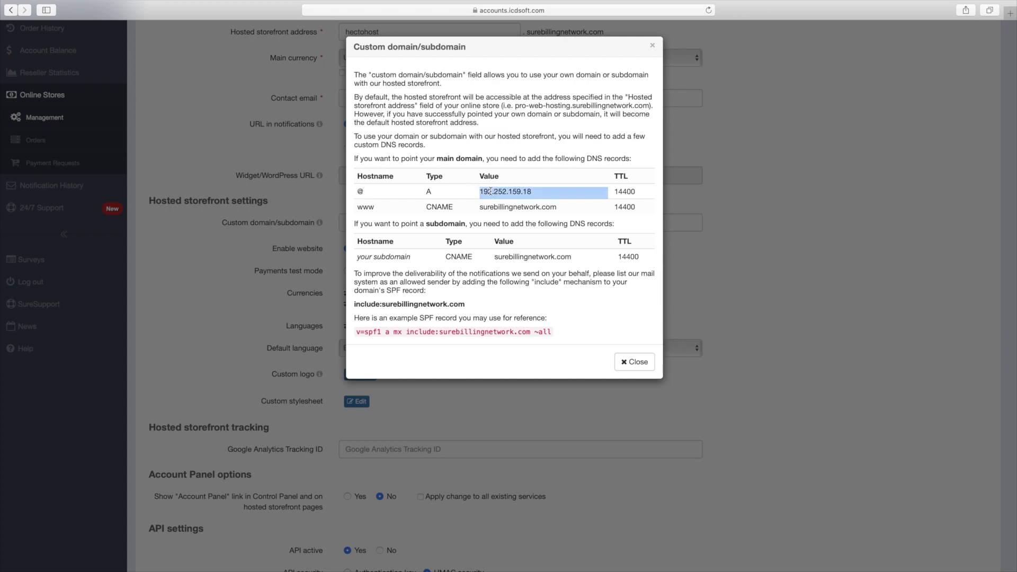
{"action": "left_click", "coordinate": [492, 202]}
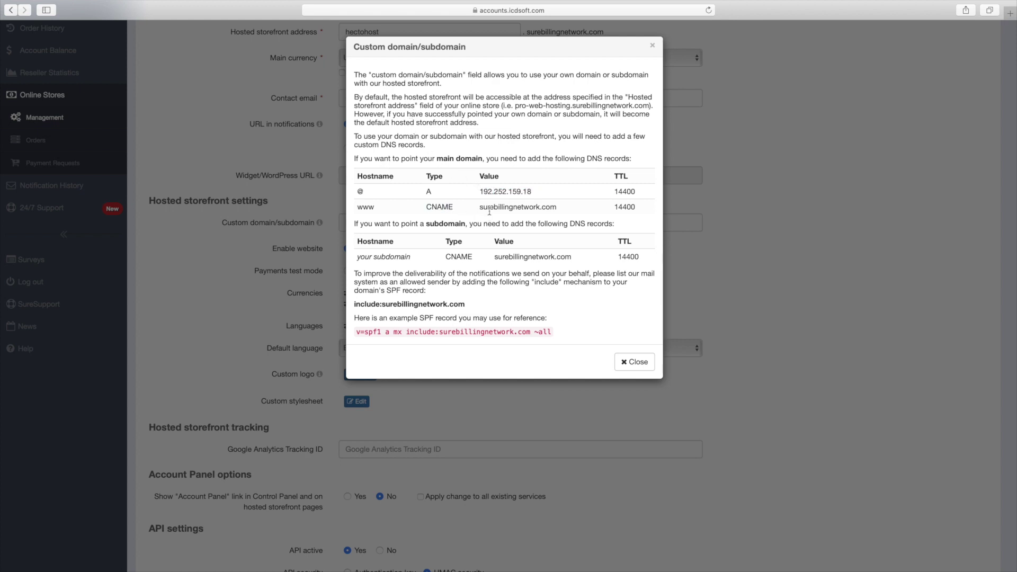
{"action": "triple_click", "coordinate": [488, 207]}
{"action": "left_click", "coordinate": [487, 210]}
{"action": "key", "text": "Escape"}
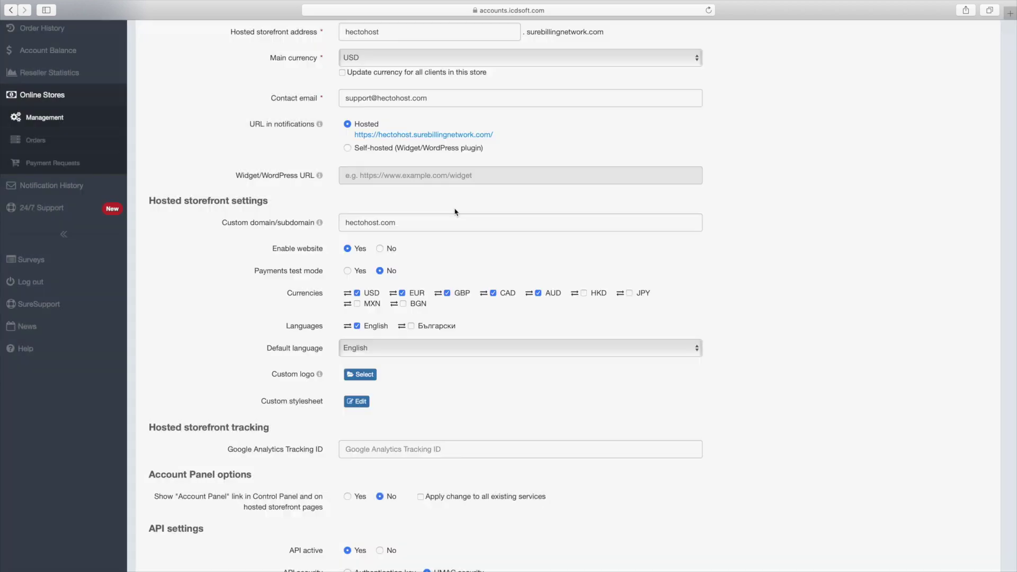
- Delete hectohost.com from the Custom domain/subdomain field
{"action": "triple_click", "coordinate": [374, 225]}
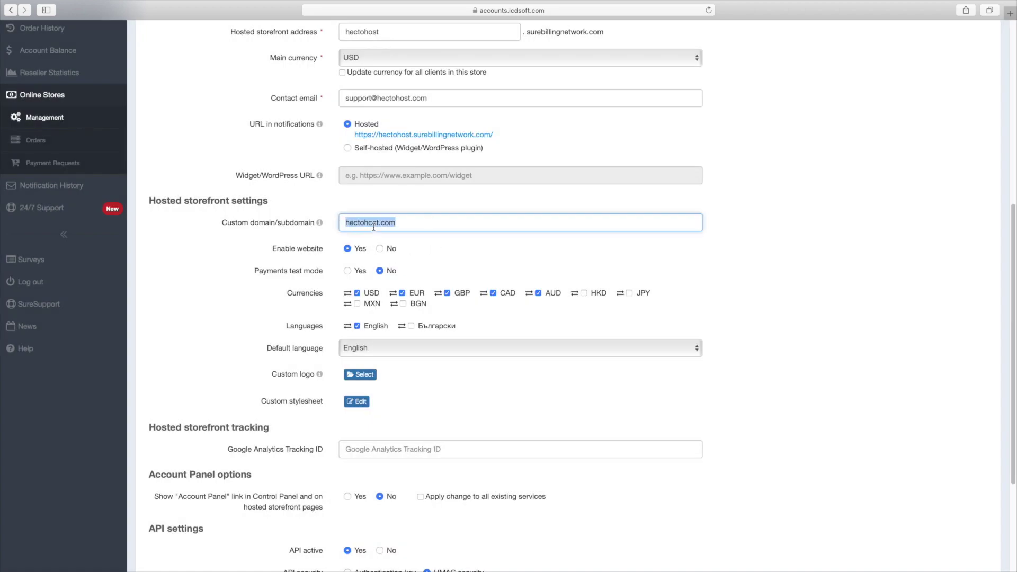
{"action": "key", "text": "BackSpace"}
{"action": "scroll", "coordinate": [453, 273], "scroll_direction": "up", "scroll_amount": 3}
{"action": "scroll", "coordinate": [453, 273], "scroll_direction": "up", "scroll_amount": 3}
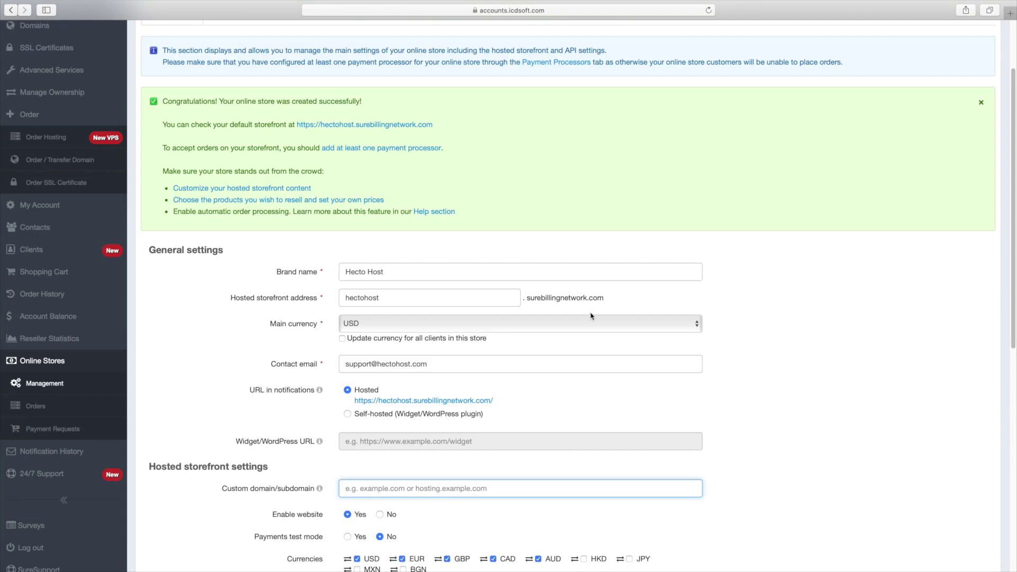
{"action": "scroll", "coordinate": [453, 273], "scroll_direction": "down", "scroll_amount": 4}
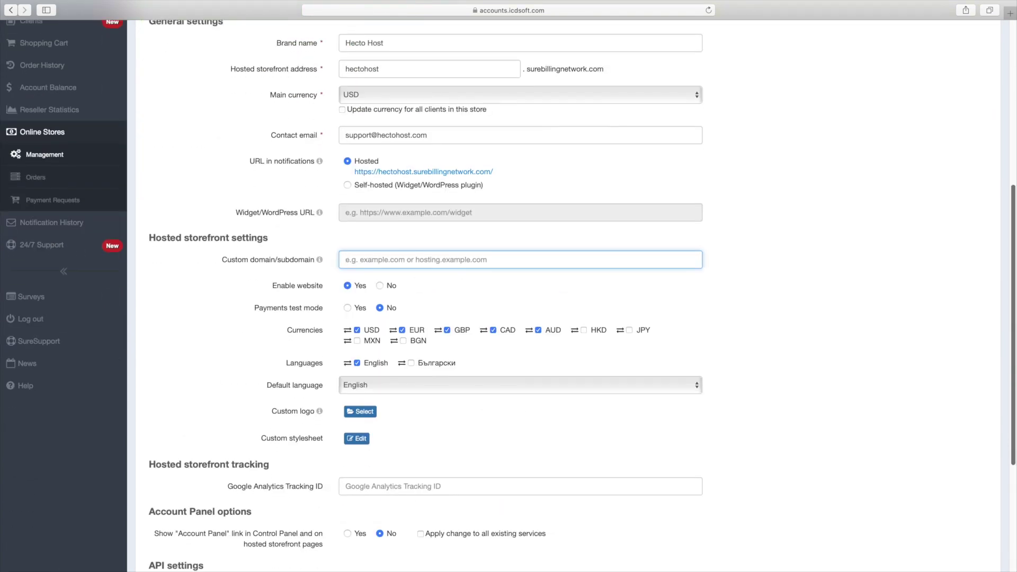
{"action": "scroll", "coordinate": [591, 311], "scroll_direction": "down", "scroll_amount": 3}
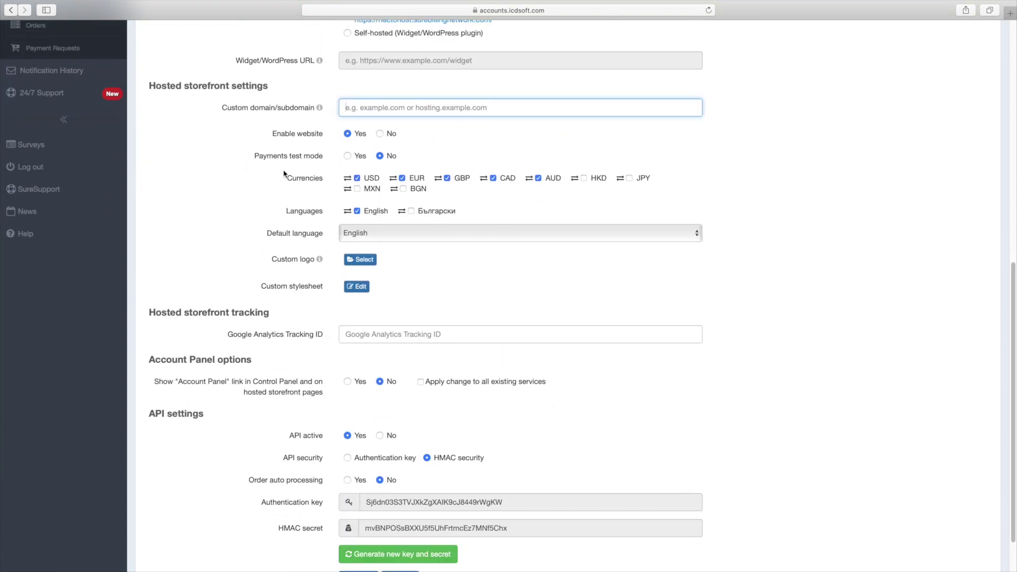
- Review the Currencies, Languages, Custom logo and Google Analytics Tracking ID settings
{"action": "triple_click", "coordinate": [301, 179]}
{"action": "left_click", "coordinate": [302, 179]}
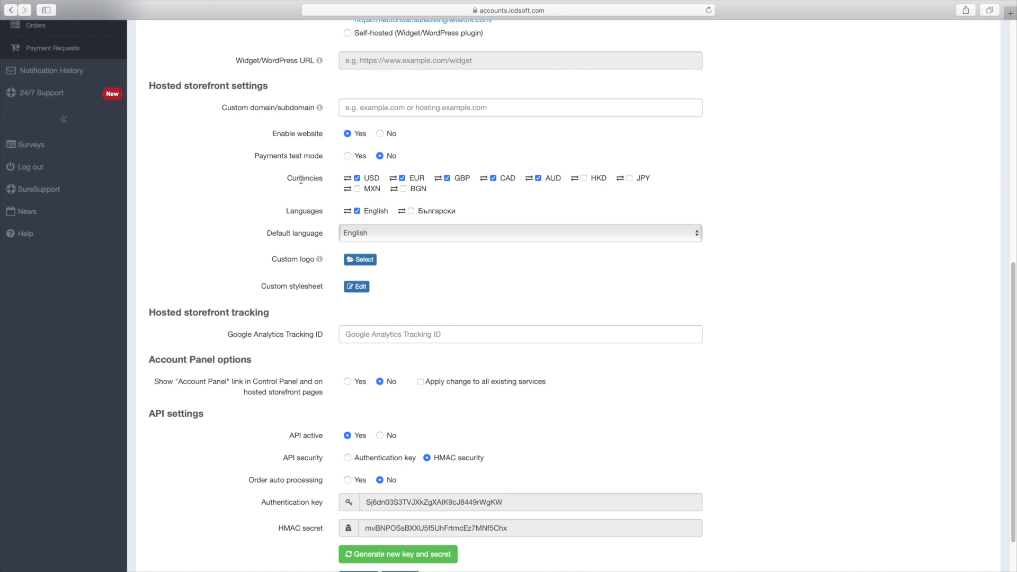
{"action": "triple_click", "coordinate": [305, 212]}
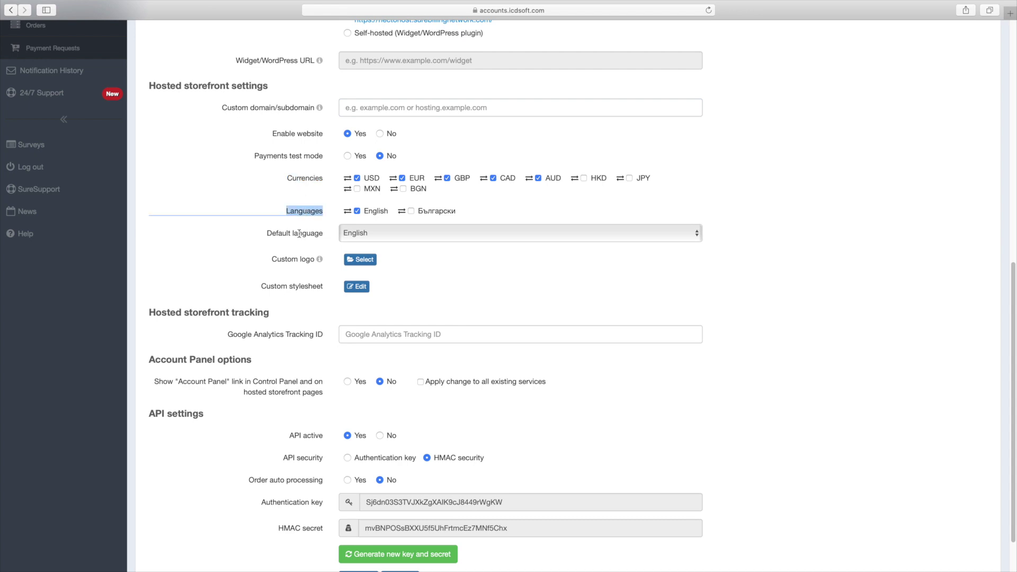
{"action": "left_click", "coordinate": [299, 234]}
{"action": "triple_click", "coordinate": [300, 257]}
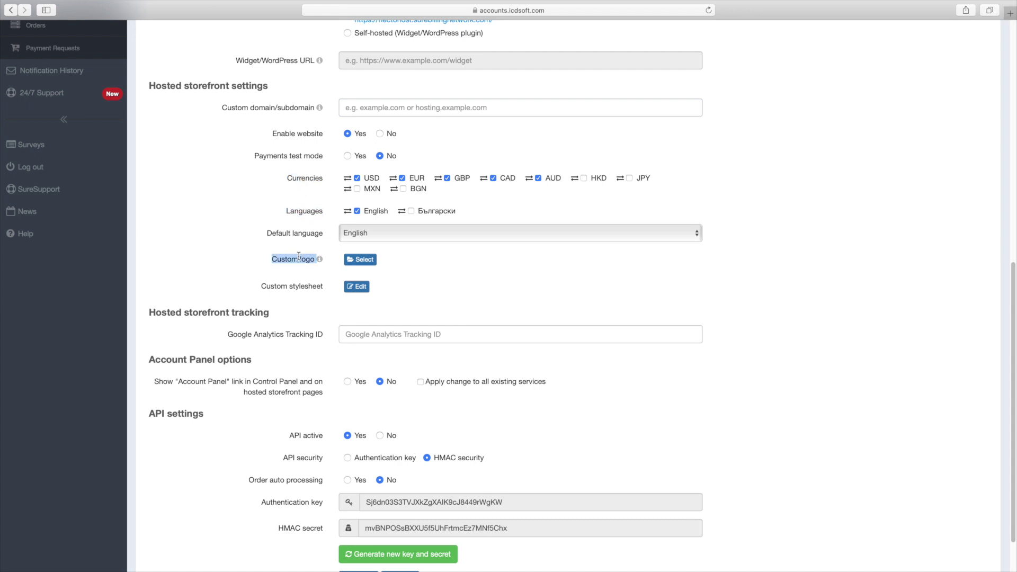
{"action": "left_click", "coordinate": [299, 257]}
{"action": "triple_click", "coordinate": [279, 335]}
{"action": "left_click", "coordinate": [279, 335]}
{"action": "scroll", "coordinate": [289, 327], "scroll_direction": "up", "scroll_amount": 5}
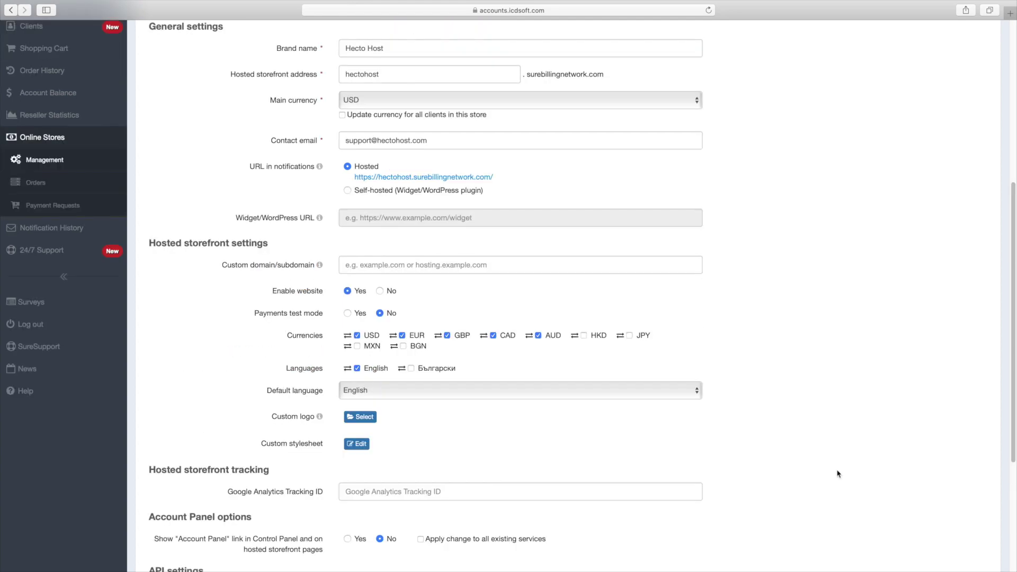
{"action": "scroll", "coordinate": [840, 474], "scroll_direction": "down", "scroll_amount": 4}
{"action": "scroll", "coordinate": [568, 297], "scroll_direction": "down", "scroll_amount": 2}
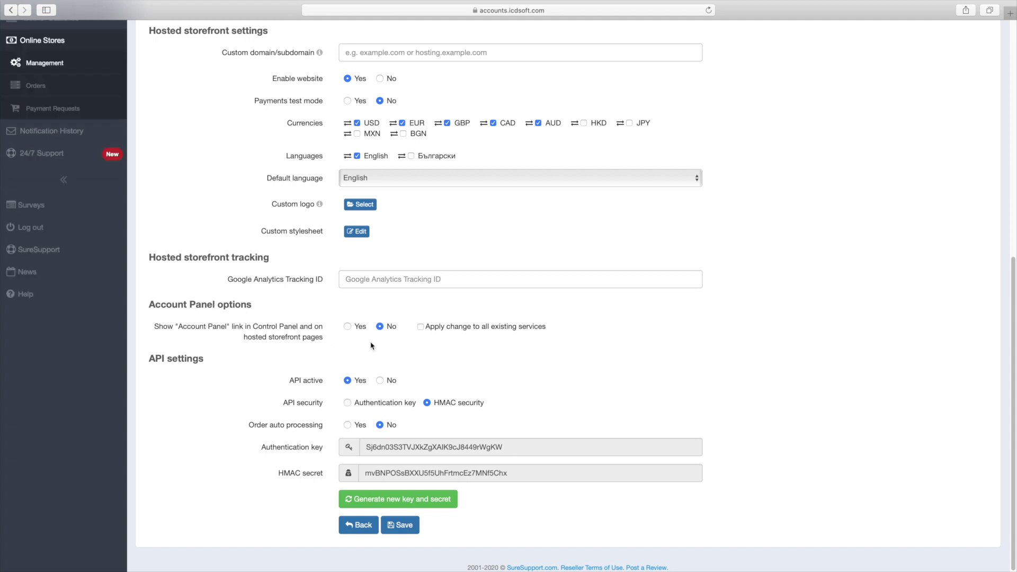
- Set Show Account Panel link and Order auto processing to Yes, then save the settings
{"action": "left_click", "coordinate": [348, 328]}
{"action": "left_click", "coordinate": [348, 426]}
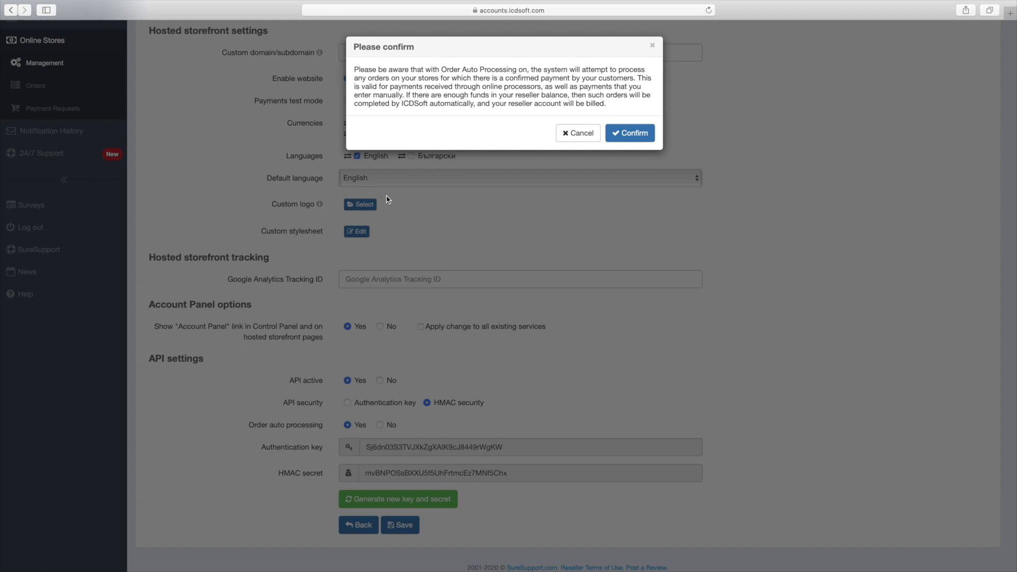
{"action": "left_click_drag", "start_coordinate": [388, 70], "coordinate": [584, 75]}
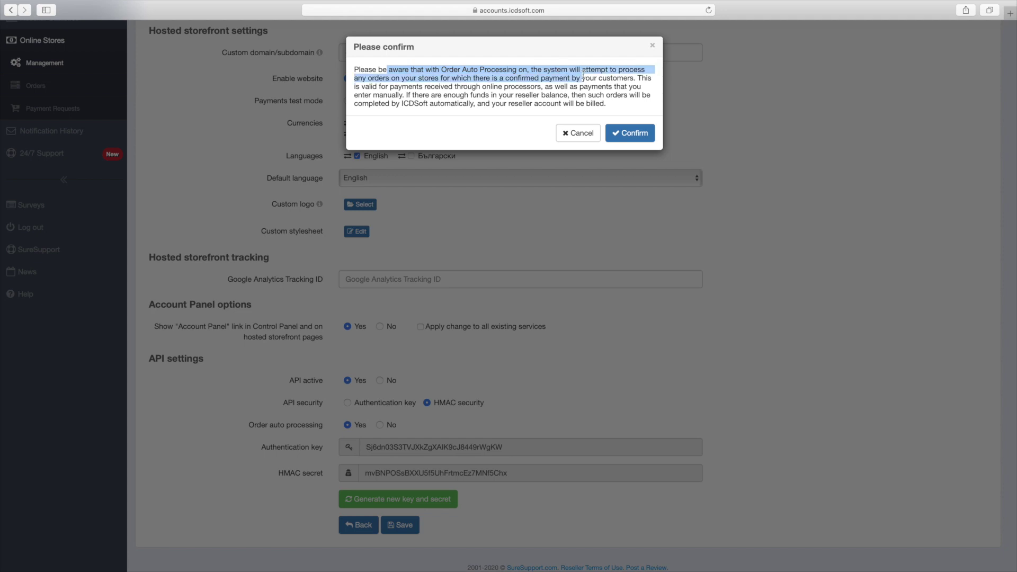
{"action": "left_click", "coordinate": [583, 75]}
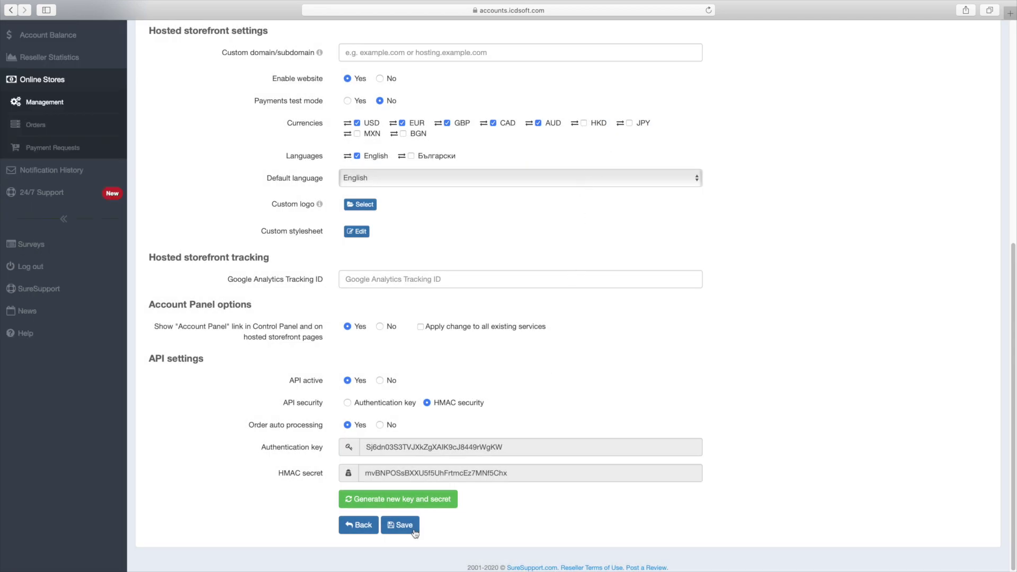
{"action": "left_click", "coordinate": [403, 525]}
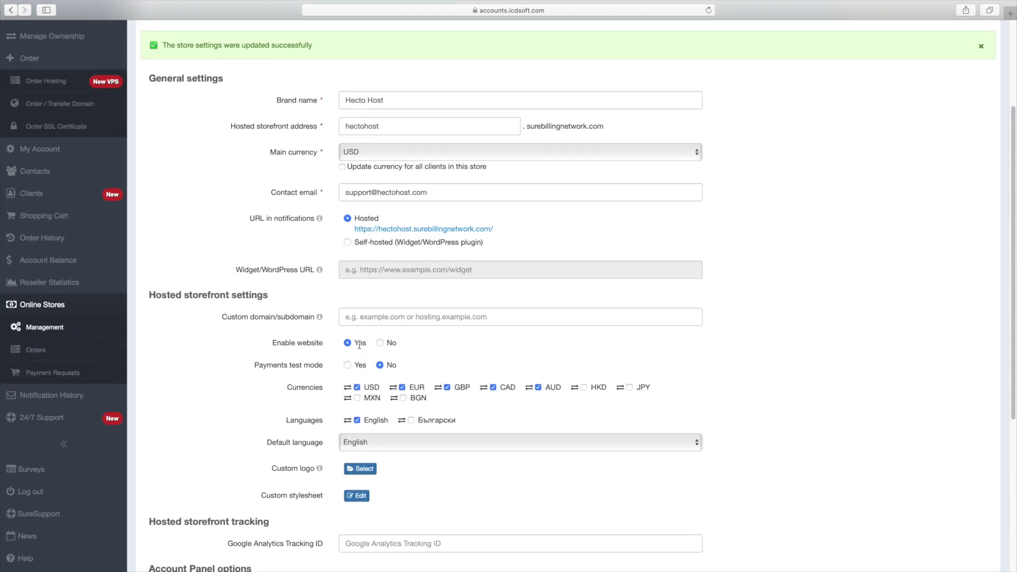
- View the live Hecto Host storefront and scroll its Plans page prices
{"action": "left_click", "coordinate": [438, 232]}
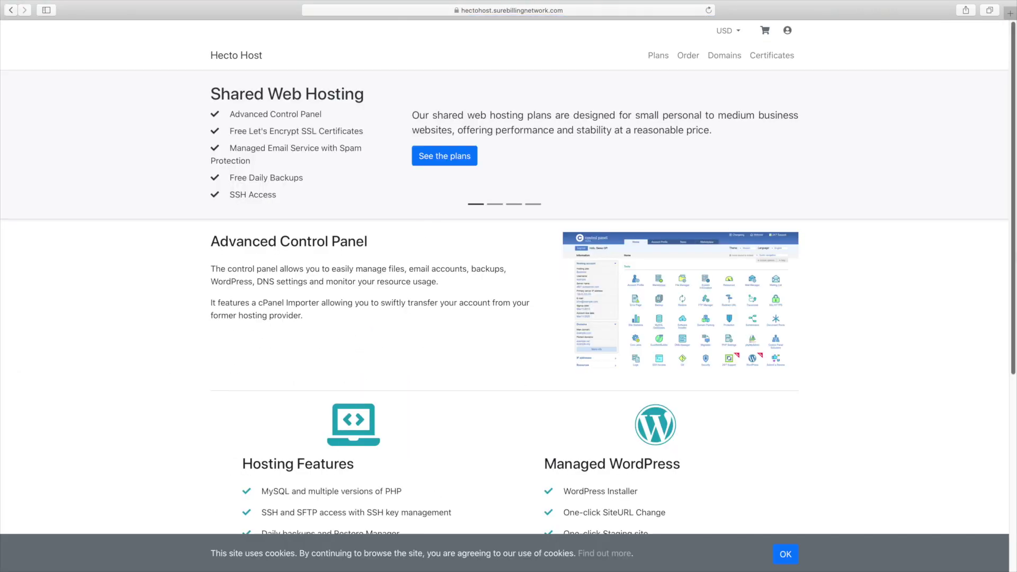
{"action": "left_click_drag", "start_coordinate": [1014, 240], "coordinate": [979, 238]}
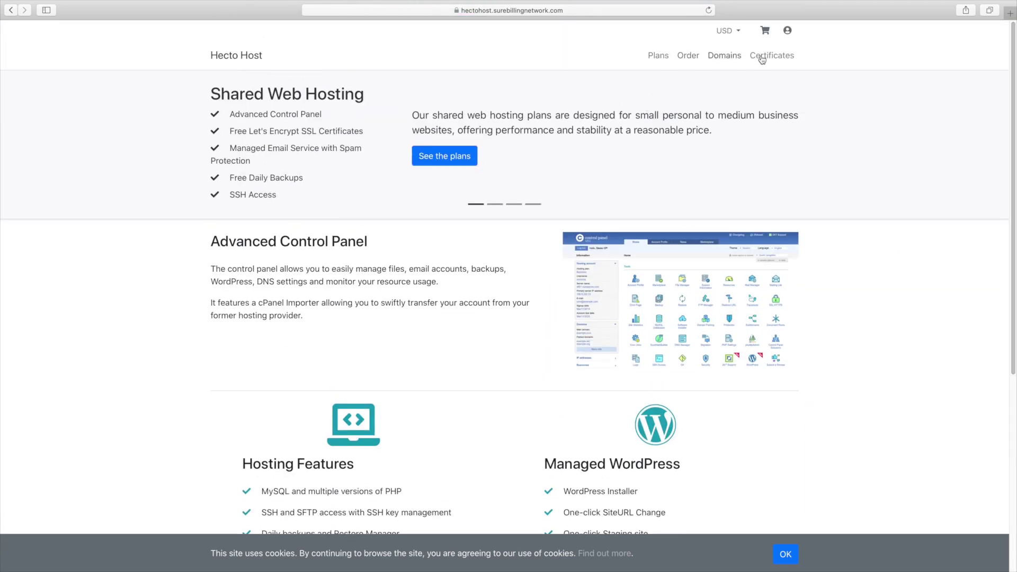
{"action": "left_click", "coordinate": [661, 58]}
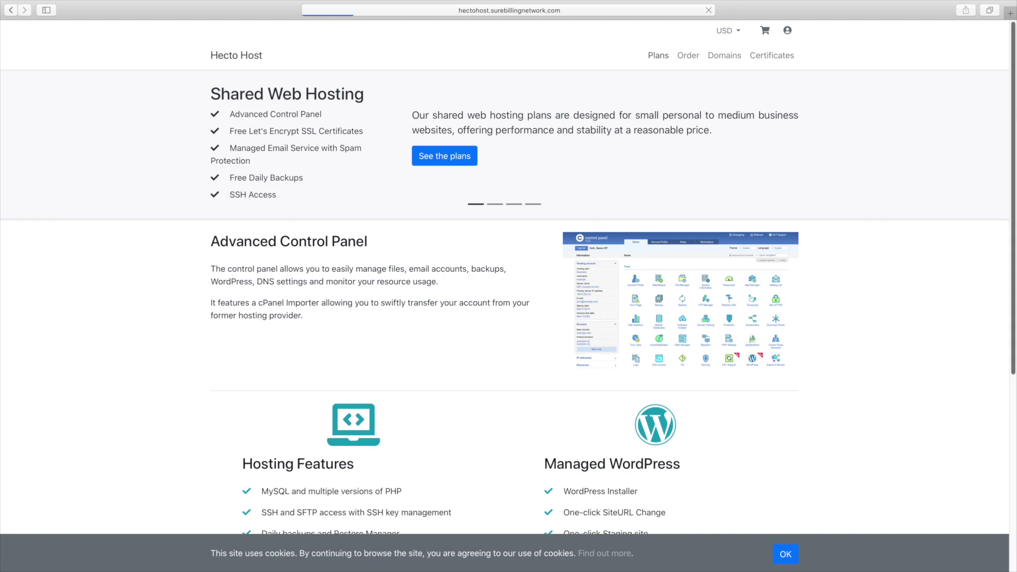
{"action": "scroll", "coordinate": [507, 276], "scroll_direction": "down", "scroll_amount": 10}
{"action": "scroll", "coordinate": [507, 275], "scroll_direction": "up", "scroll_amount": 9}
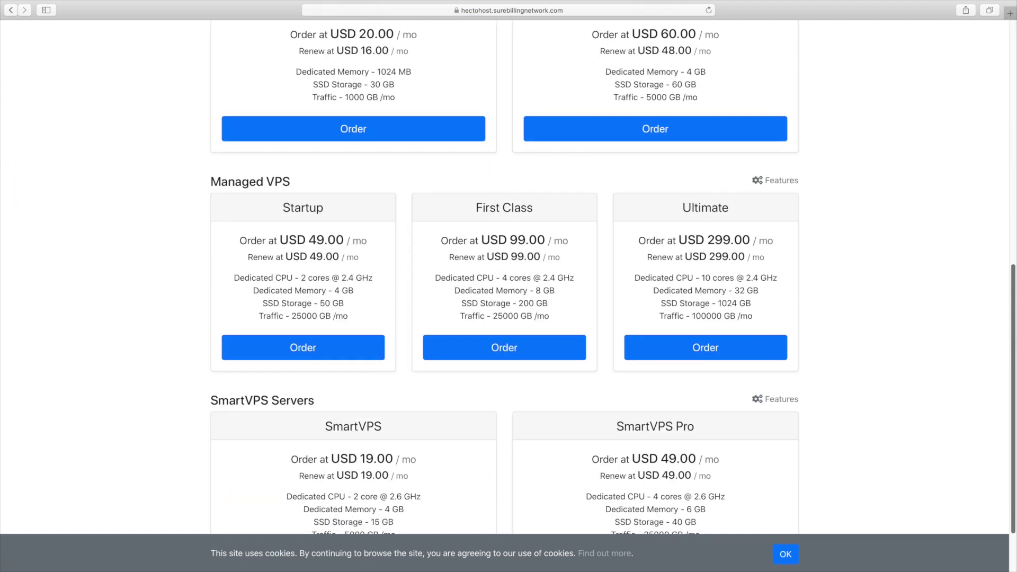
{"action": "scroll", "coordinate": [4, 61], "scroll_direction": "up", "scroll_amount": 2}
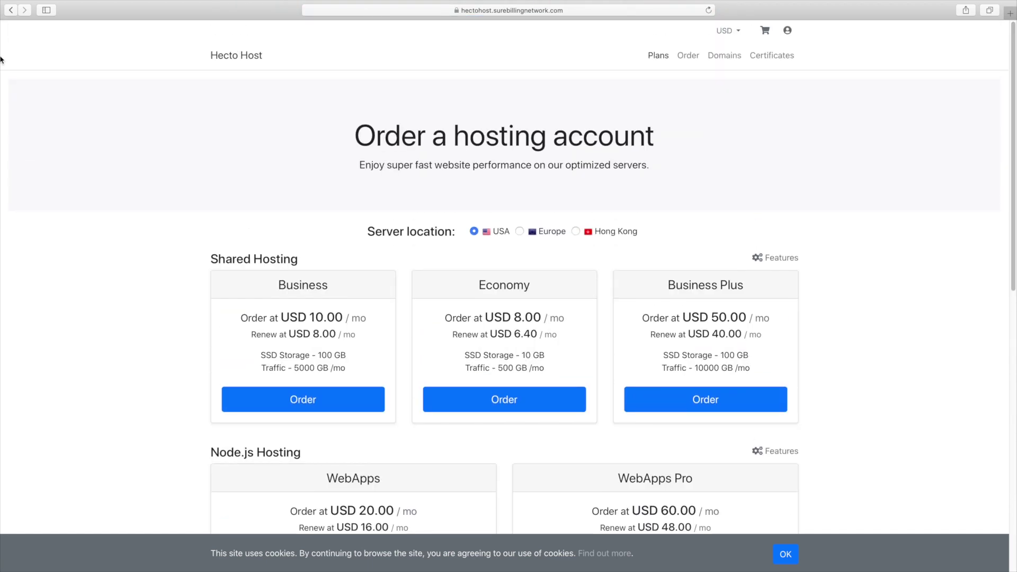
- Return to the Account Panel and open the store's Products Catalog
{"action": "left_click", "coordinate": [10, 13]}
{"action": "left_click", "coordinate": [9, 14]}
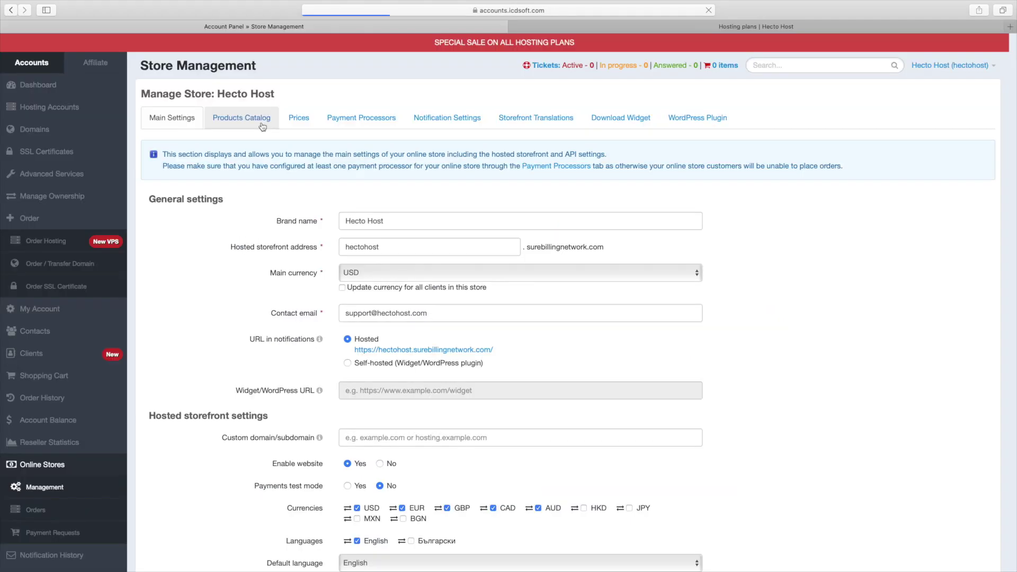
{"action": "left_click", "coordinate": [262, 122]}
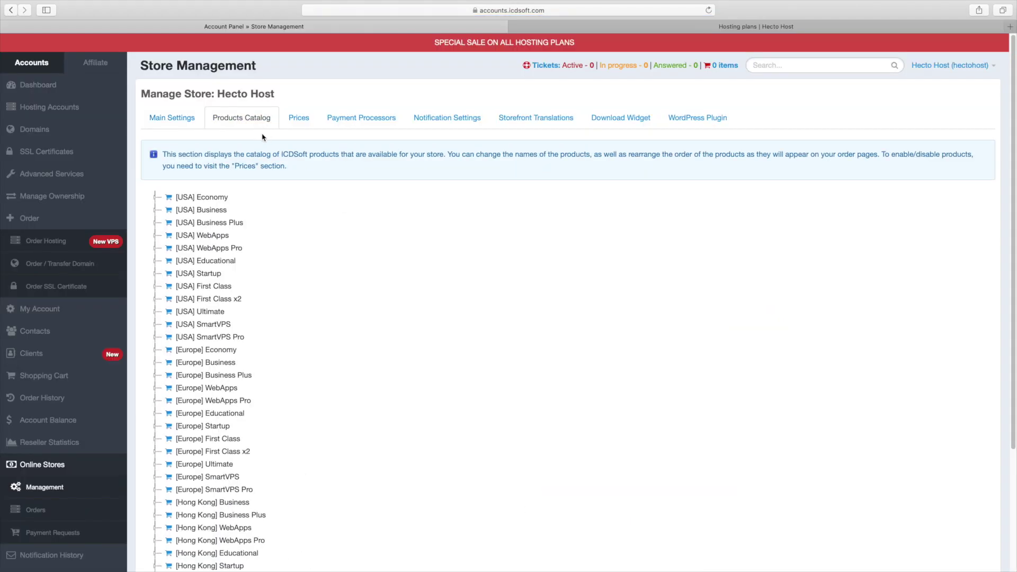
- Rename the [USA] Economy display name to Silver and [USA] Business to Gold
{"action": "left_click", "coordinate": [221, 202]}
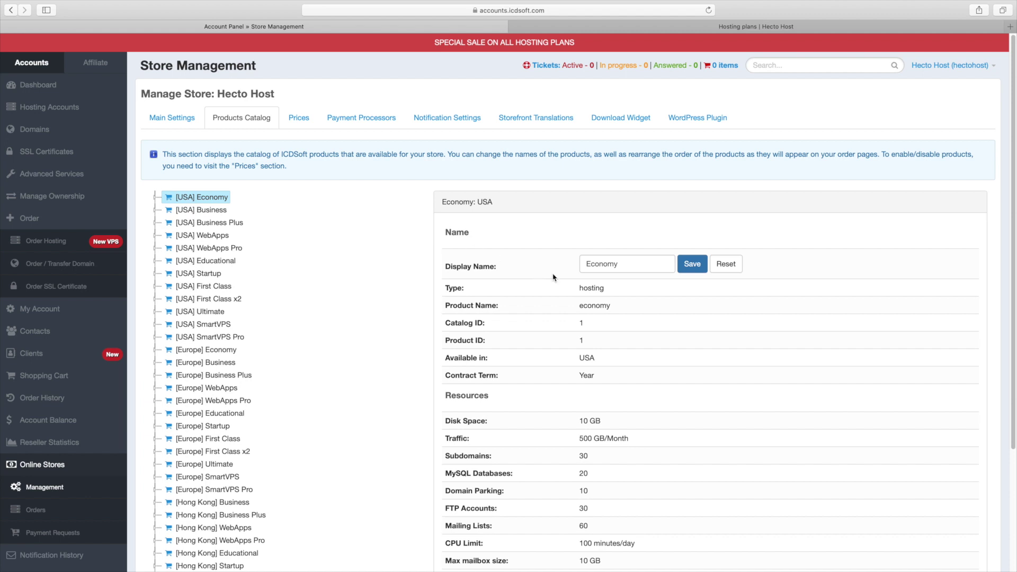
{"action": "double_click", "coordinate": [624, 271]}
{"action": "type", "text": "Silver"}
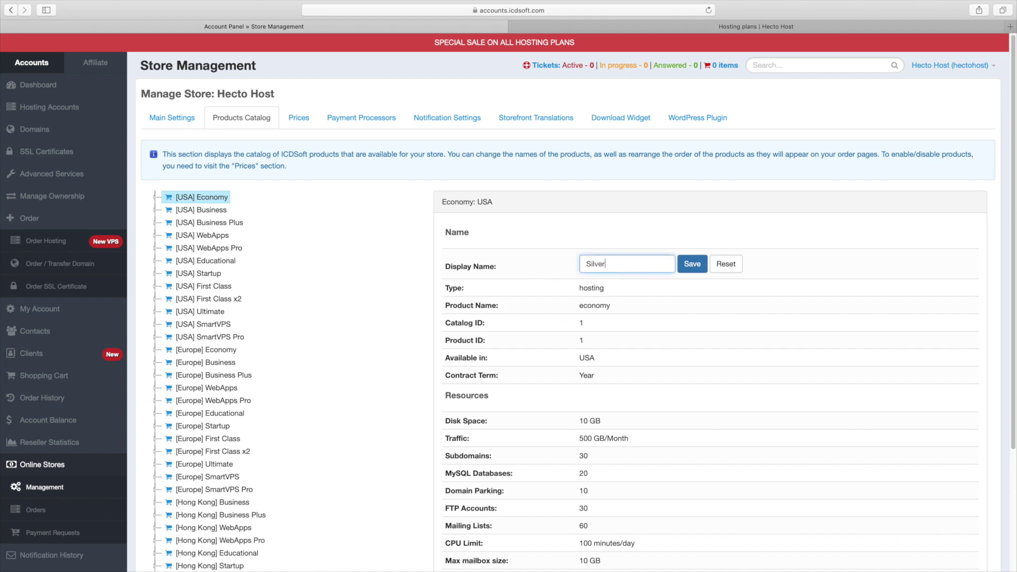
{"action": "key", "text": "Return"}
{"action": "left_click", "coordinate": [225, 210]}
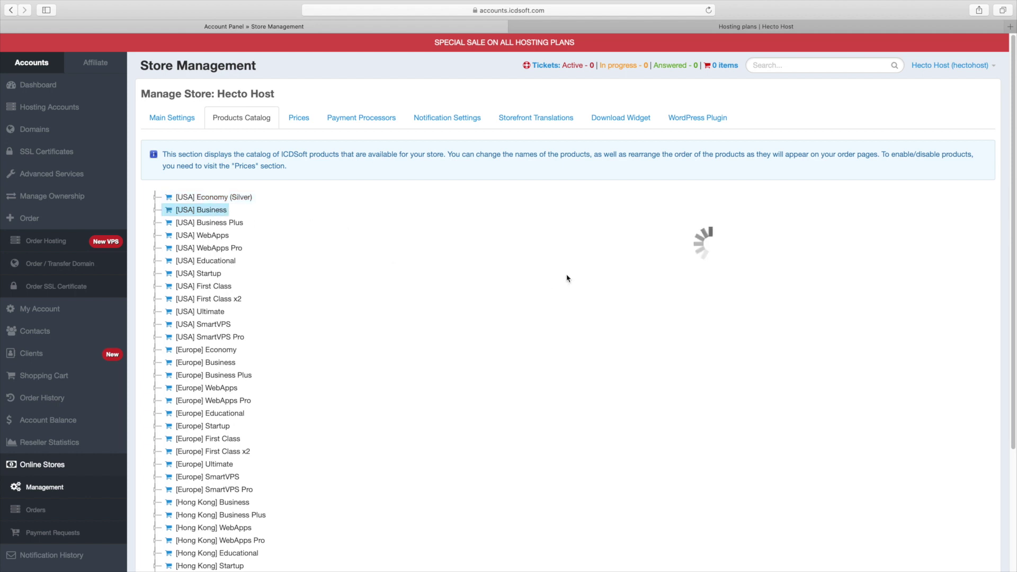
{"action": "double_click", "coordinate": [602, 264]}
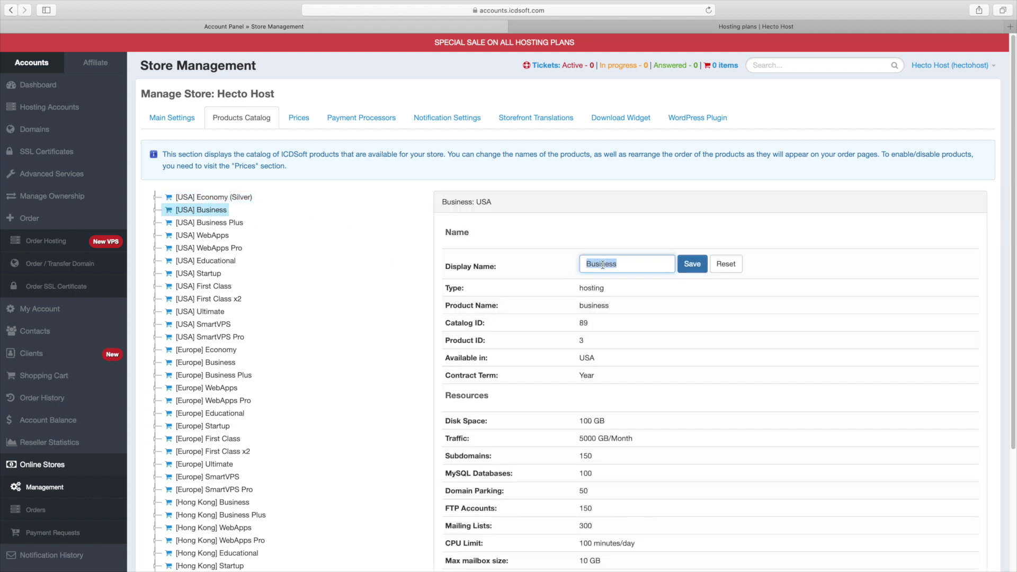
{"action": "type", "text": "Gold"}
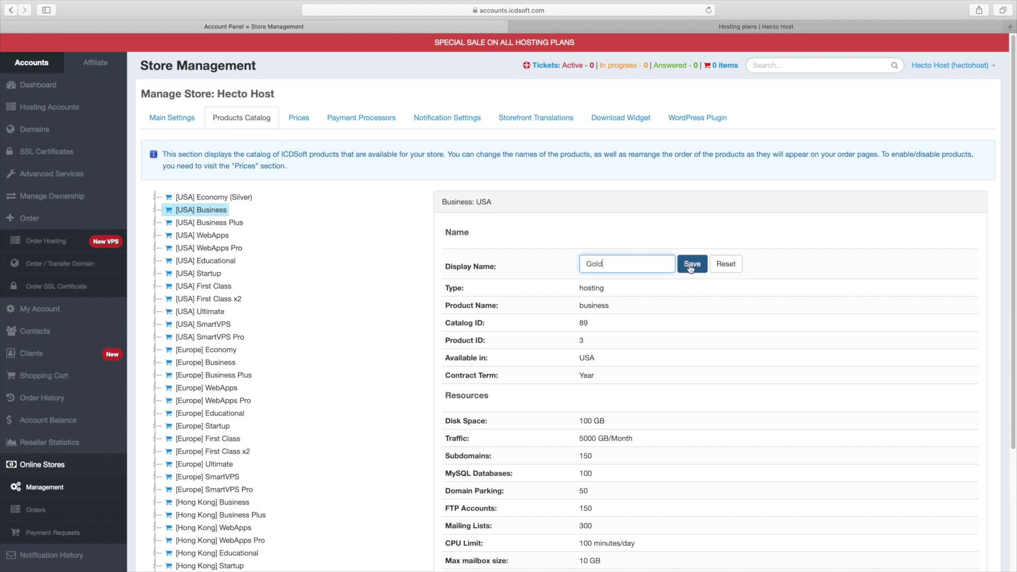
{"action": "left_click", "coordinate": [693, 264]}
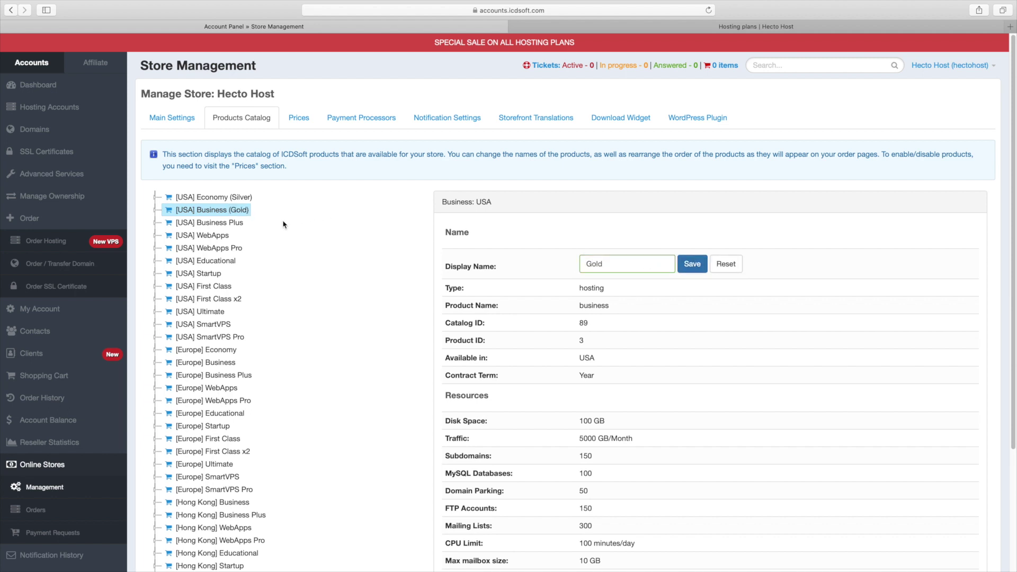
- Move Business (Gold) to the top of the catalog and save the order
{"action": "left_click_drag", "start_coordinate": [236, 212], "coordinate": [239, 196]}
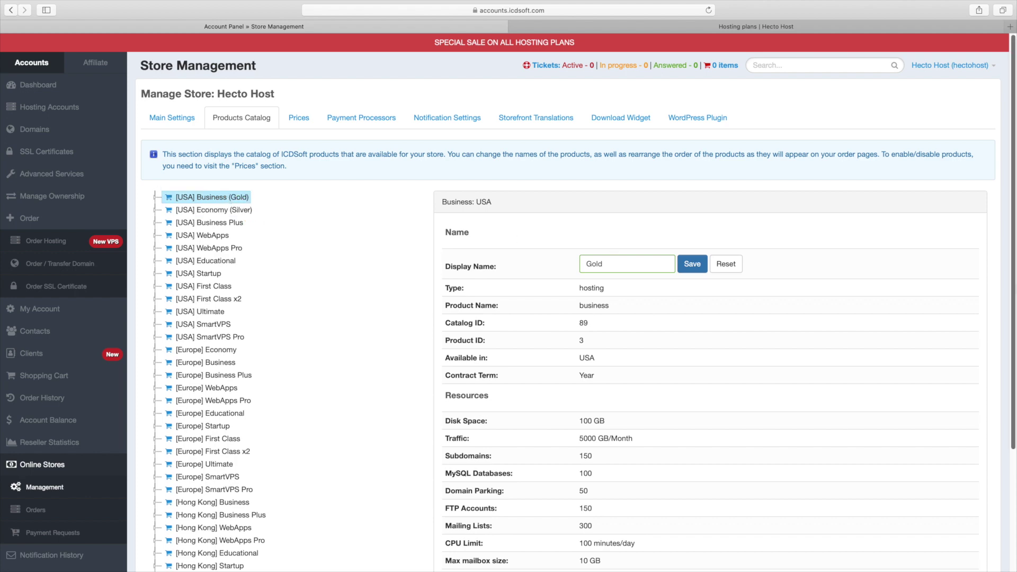
{"action": "scroll", "coordinate": [294, 211], "scroll_direction": "down", "scroll_amount": 5}
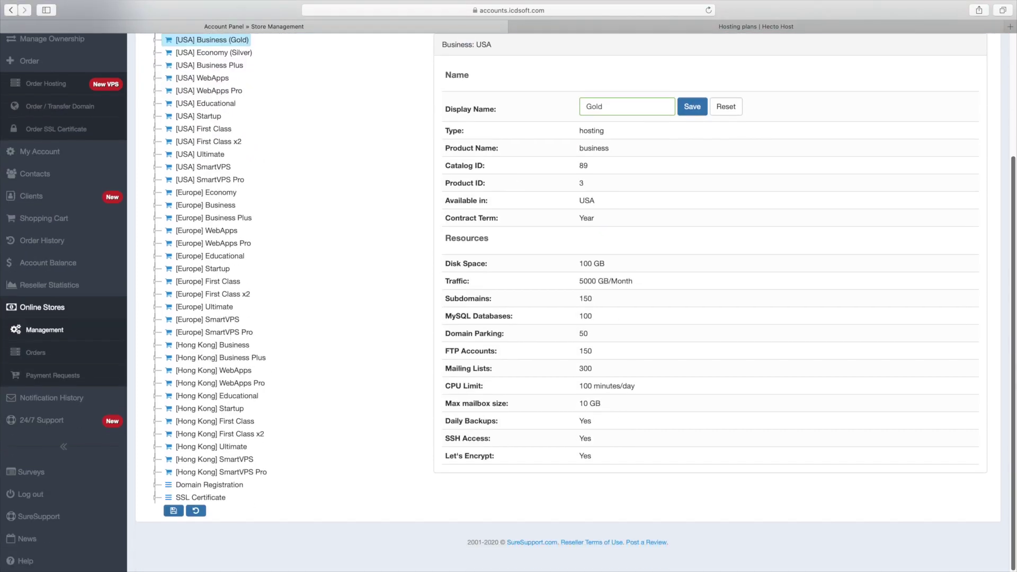
{"action": "left_click", "coordinate": [173, 511]}
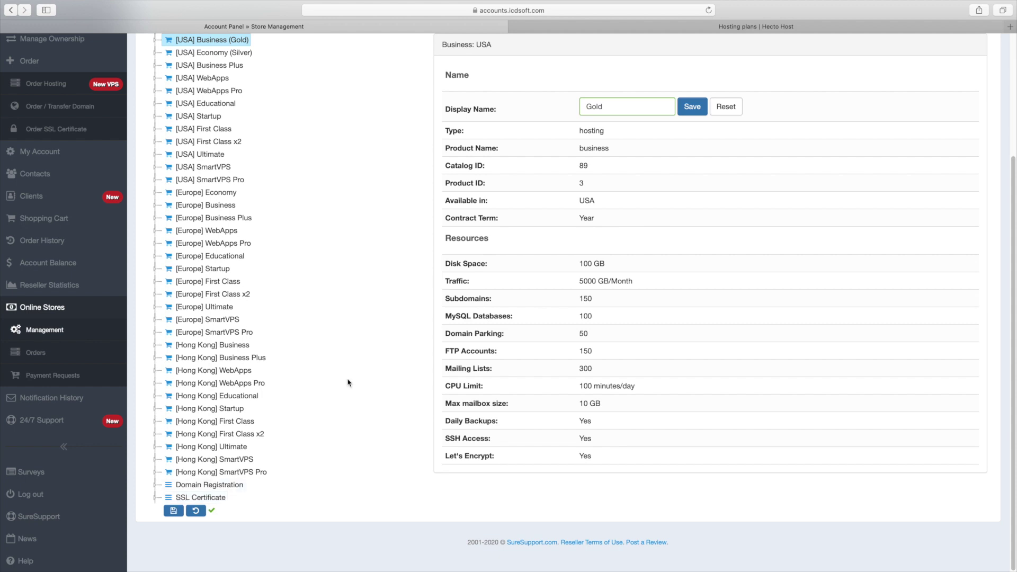
- Reload the Hecto Host order page to confirm the Gold and Silver plan names, then return to Prices
{"action": "scroll", "coordinate": [347, 381], "scroll_direction": "up", "scroll_amount": 3}
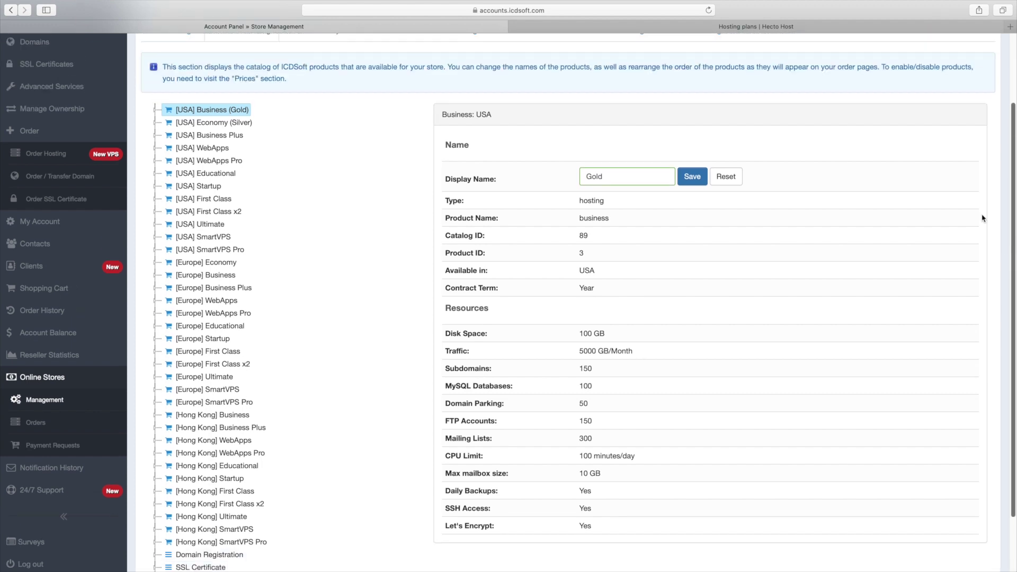
{"action": "left_click", "coordinate": [722, 28]}
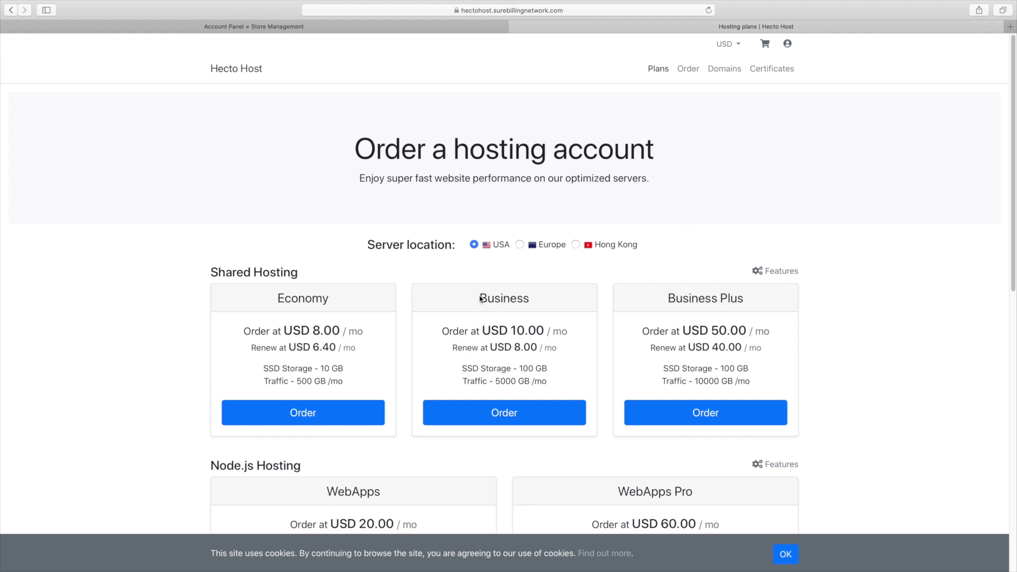
{"action": "right_click", "coordinate": [425, 266]}
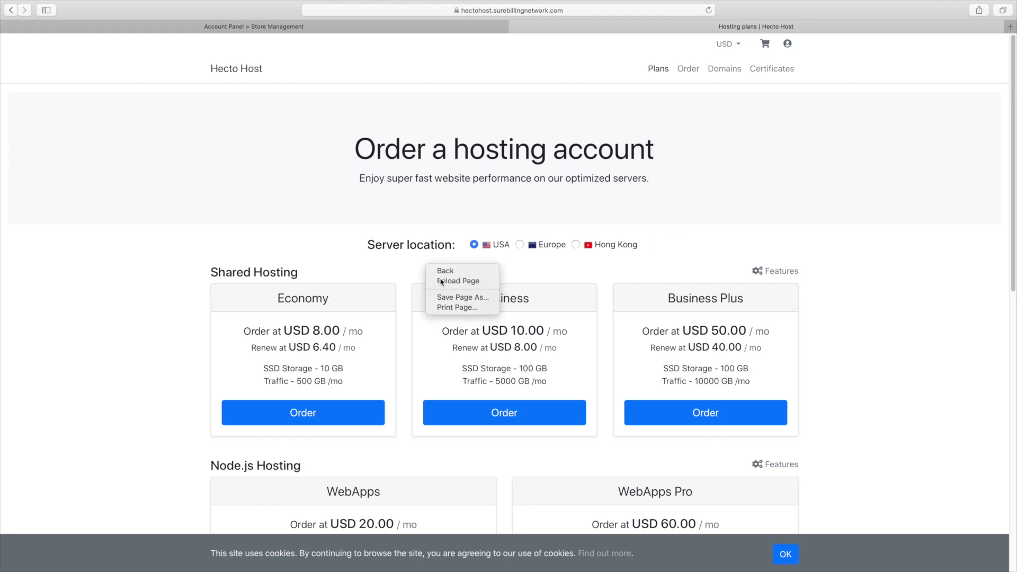
{"action": "left_click", "coordinate": [438, 279]}
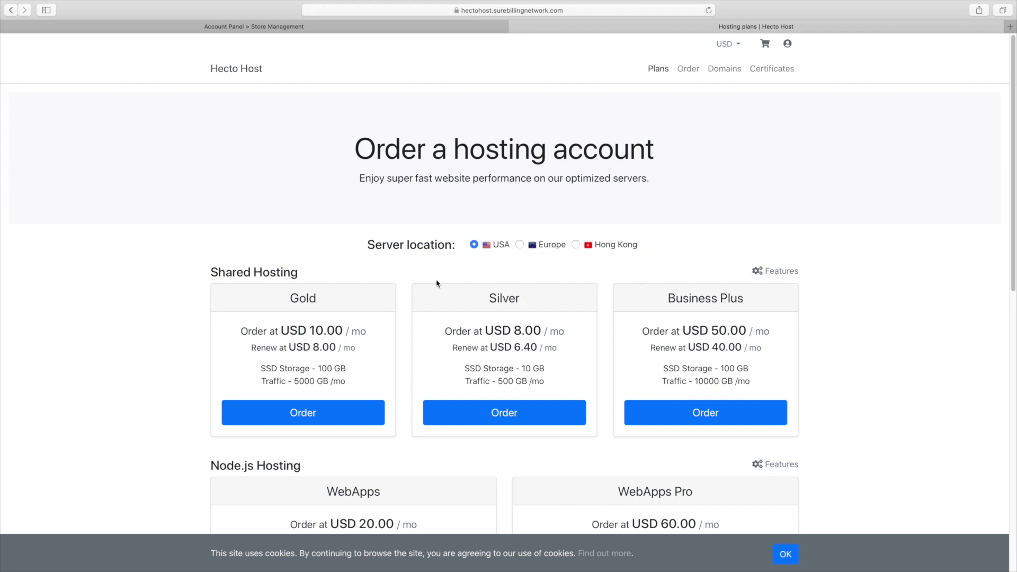
{"action": "key", "text": "ctrl+shift+Tab"}
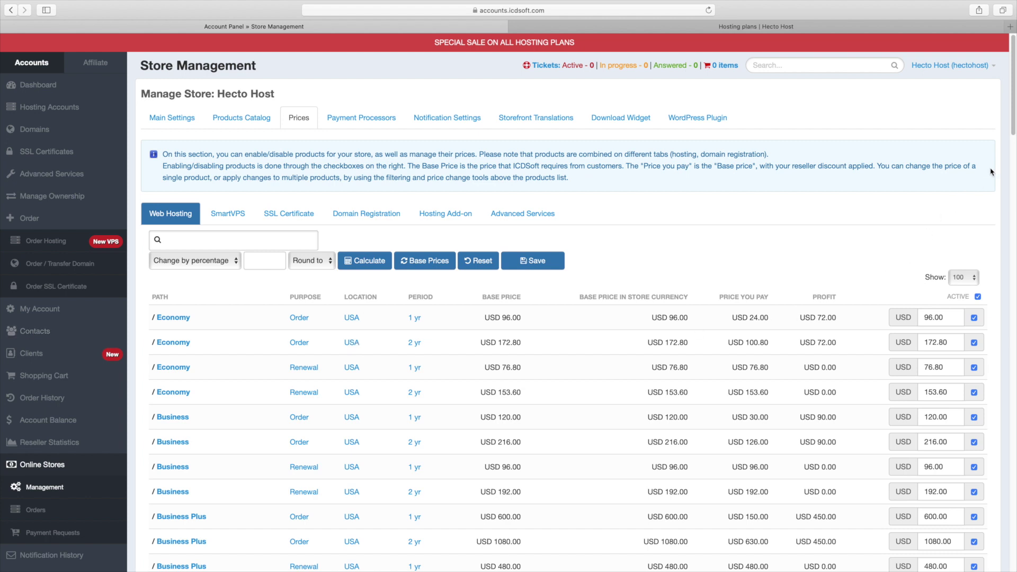
{"action": "triple_click", "coordinate": [489, 295]}
{"action": "left_click", "coordinate": [489, 295]}
{"action": "triple_click", "coordinate": [742, 297]}
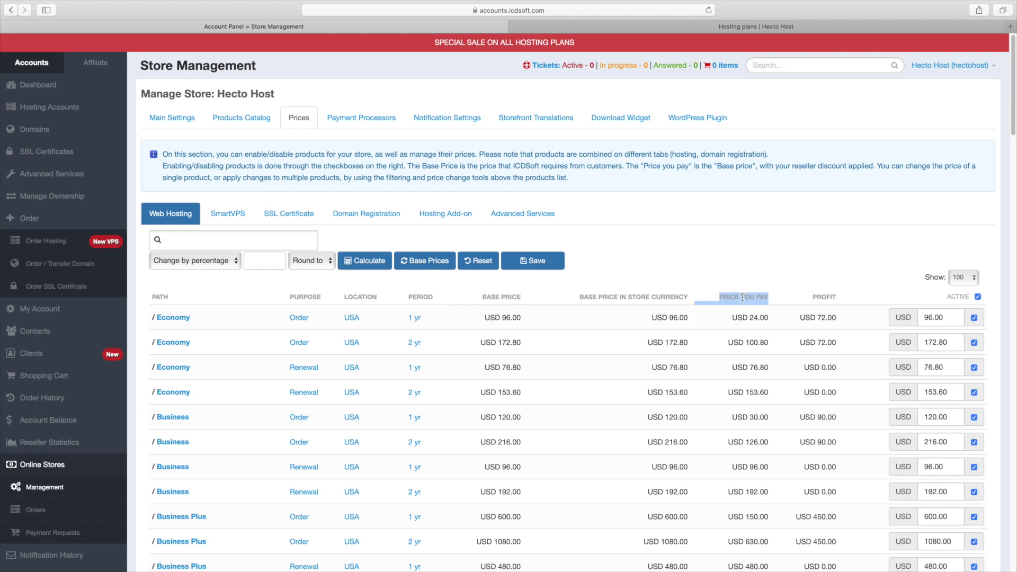
{"action": "left_click", "coordinate": [742, 297]}
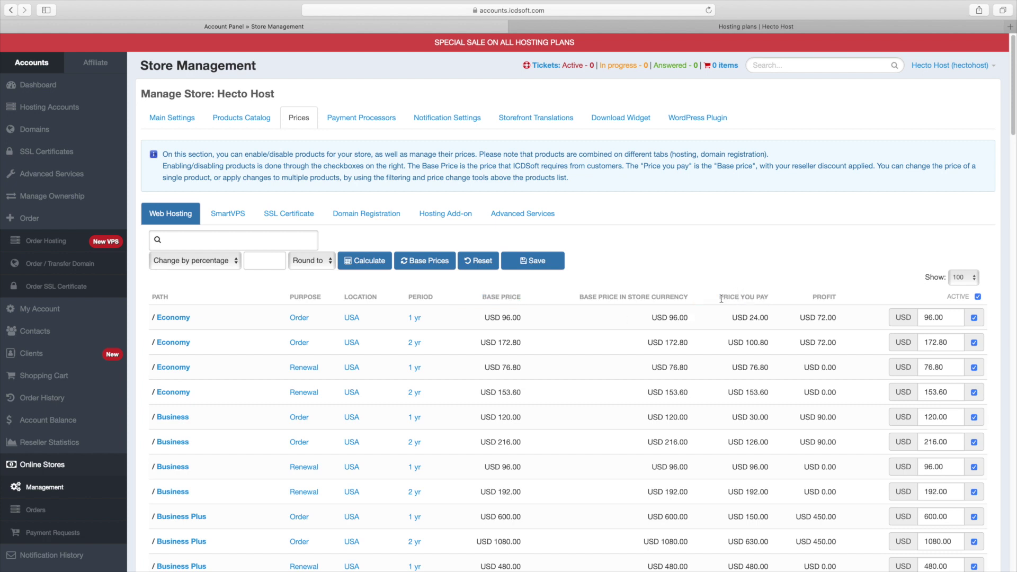
{"action": "left_click", "coordinate": [264, 246]}
{"action": "left_click", "coordinate": [165, 285]}
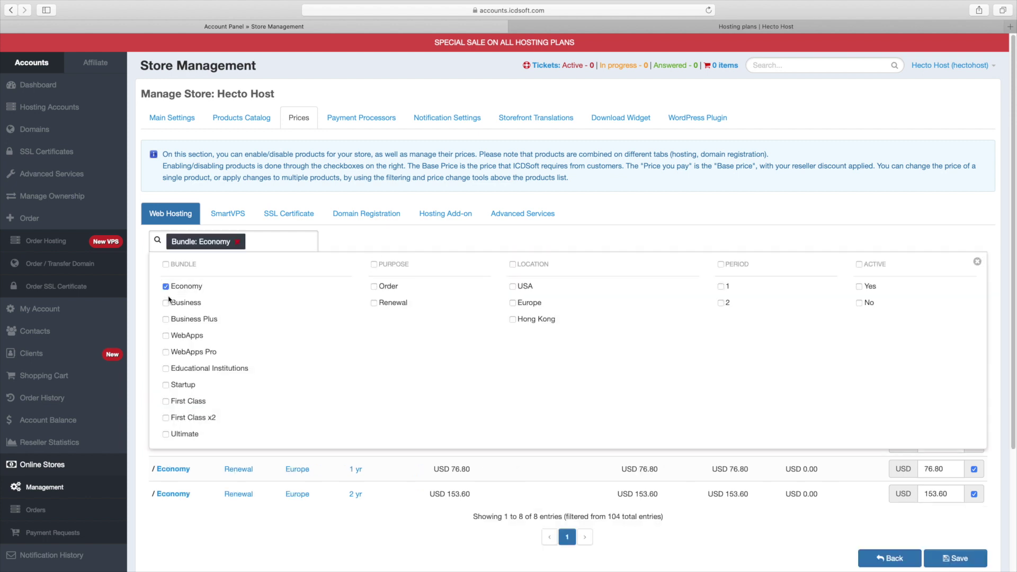
{"action": "left_click", "coordinate": [165, 300]}
{"action": "left_click", "coordinate": [165, 300]}
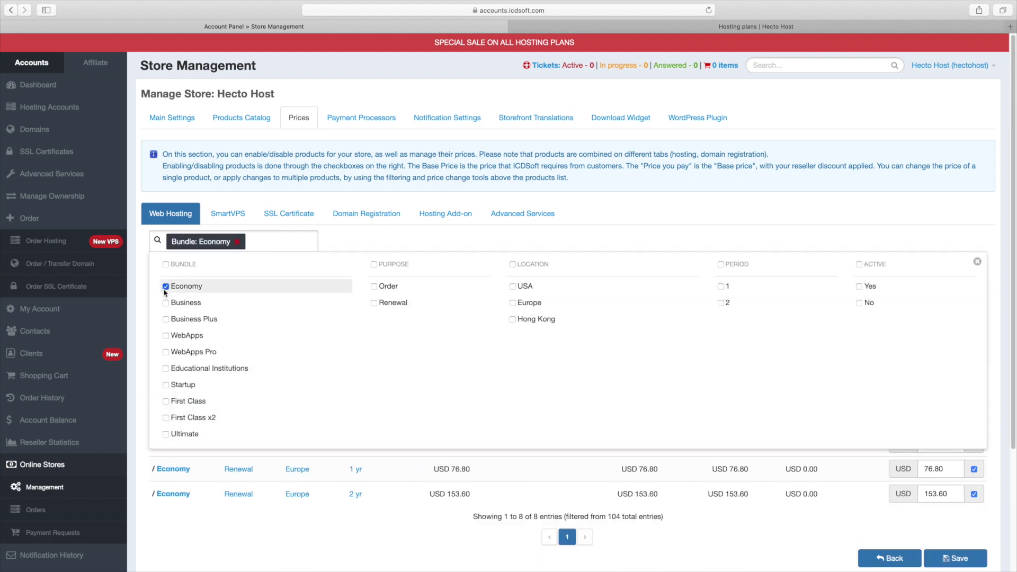
{"action": "left_click", "coordinate": [164, 291]}
{"action": "left_click", "coordinate": [365, 239]}
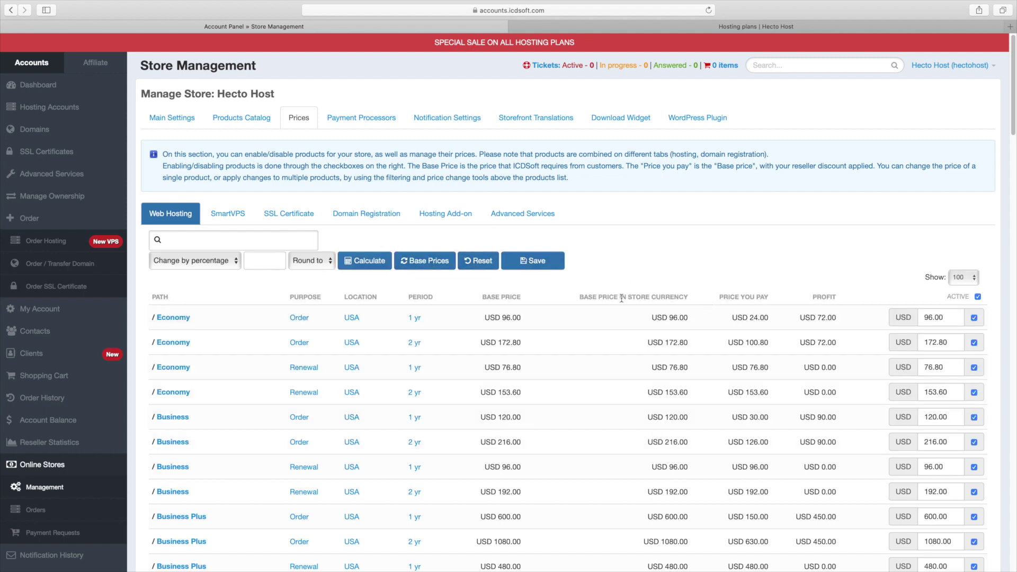
{"action": "left_click", "coordinate": [216, 241]}
{"action": "left_click", "coordinate": [729, 494]}
- Filter the price list to Bundle: Business and Purpose: Renewal, leaving six rows
{"action": "left_click", "coordinate": [232, 243]}
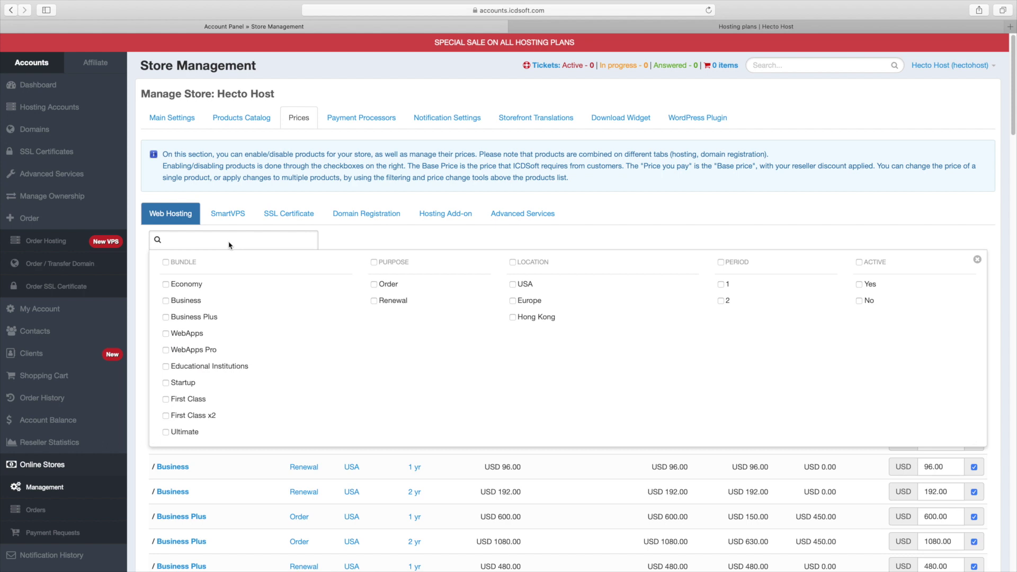
{"action": "left_click", "coordinate": [179, 300]}
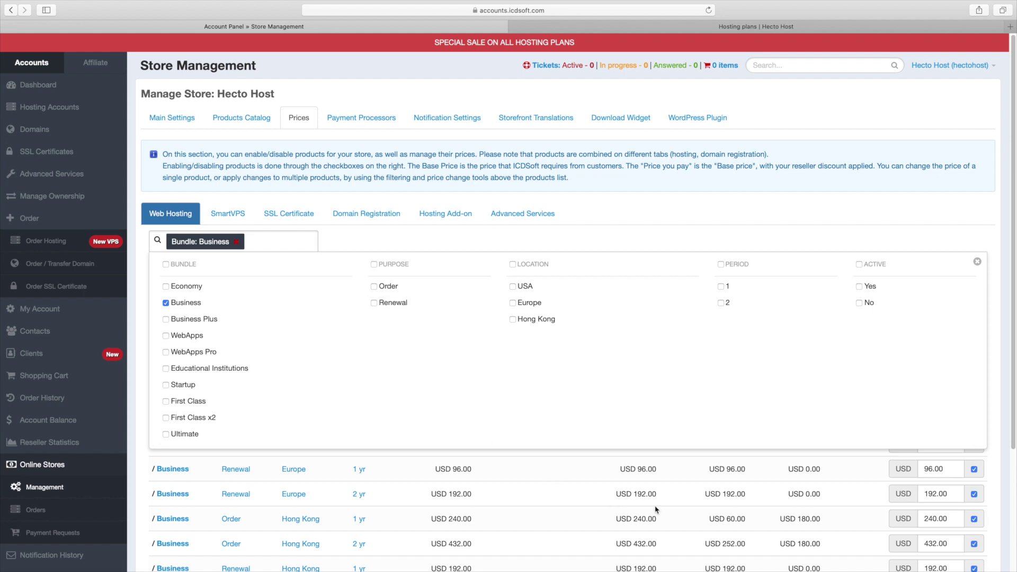
{"action": "left_click_drag", "start_coordinate": [245, 471], "coordinate": [779, 476]}
{"action": "left_click", "coordinate": [806, 479]}
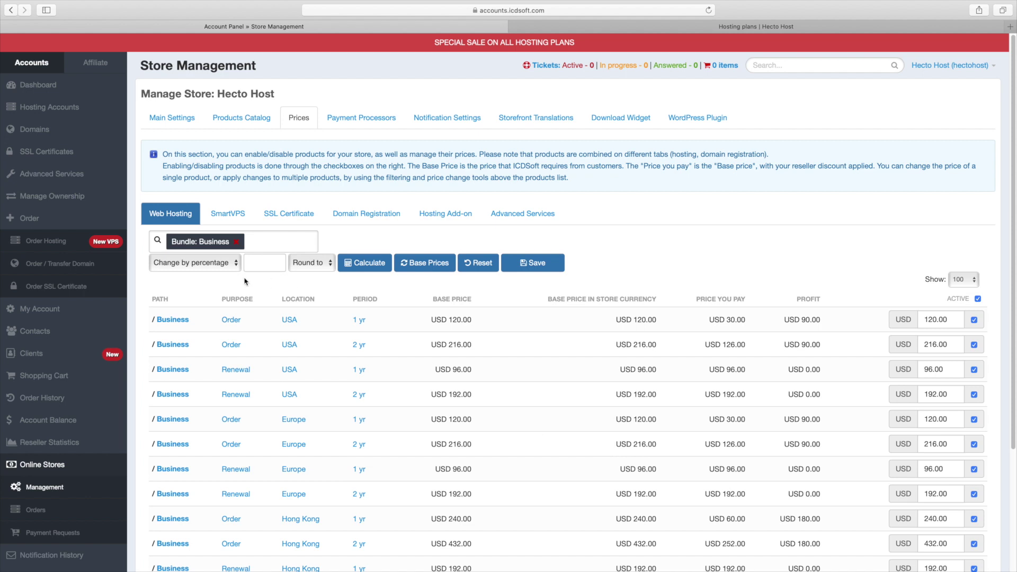
{"action": "left_click", "coordinate": [278, 248]}
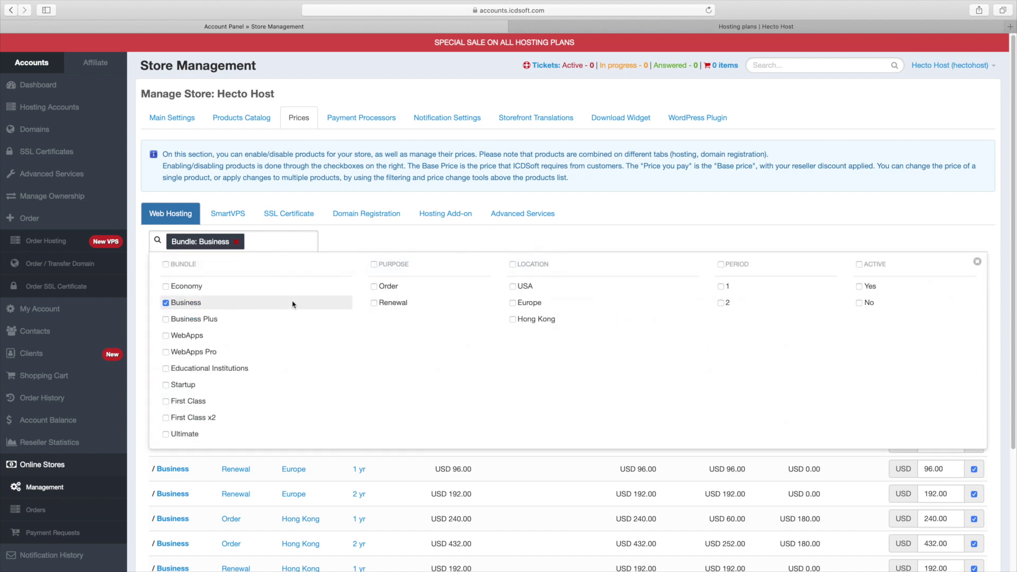
{"action": "left_click", "coordinate": [373, 304]}
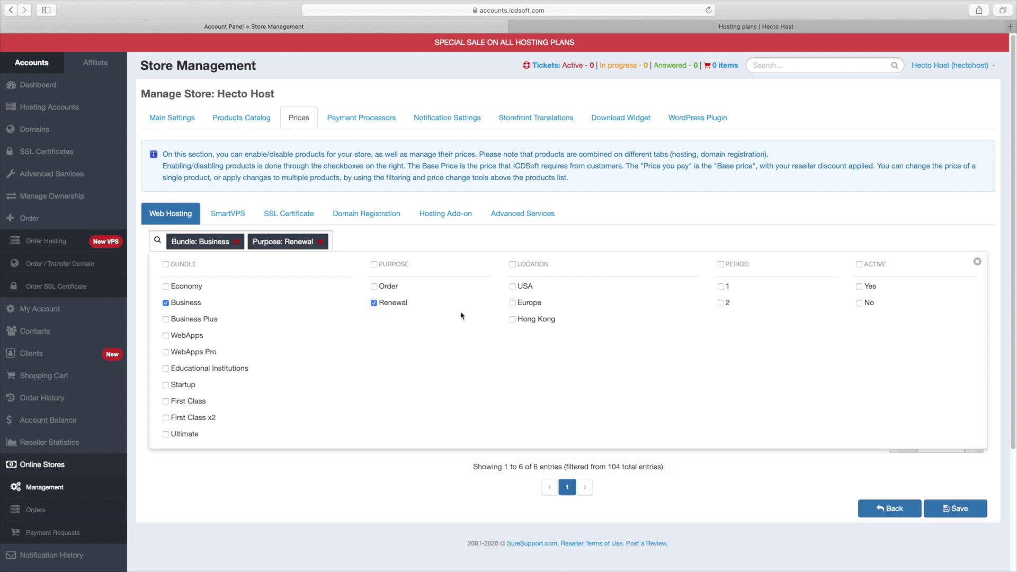
{"action": "left_click", "coordinate": [547, 247]}
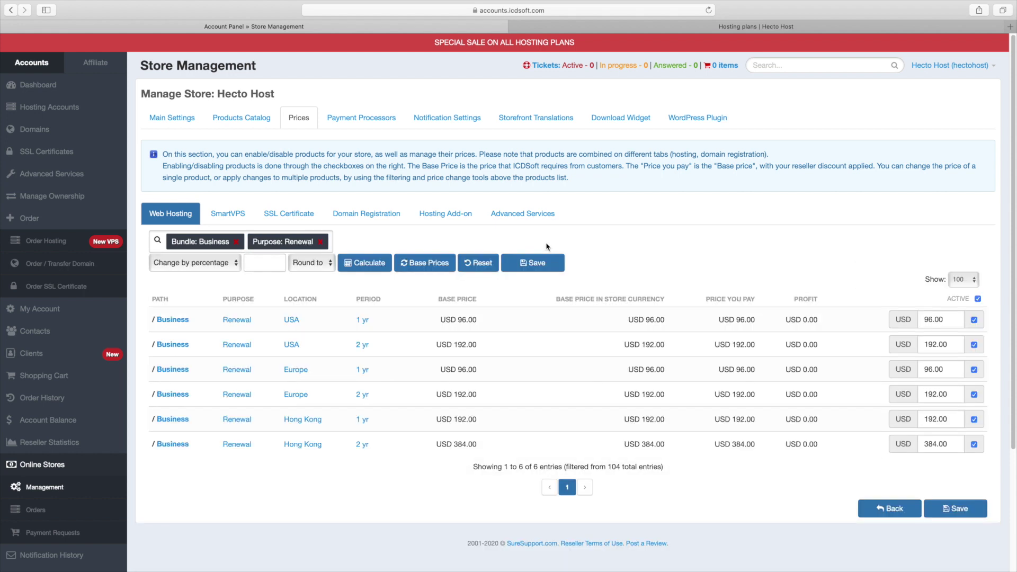
- Raise the six Business renewal prices by 20% (96.00 becomes 115.20) and save
{"action": "left_click", "coordinate": [262, 268]}
{"action": "type", "text": "20"}
{"action": "left_click", "coordinate": [363, 269]}
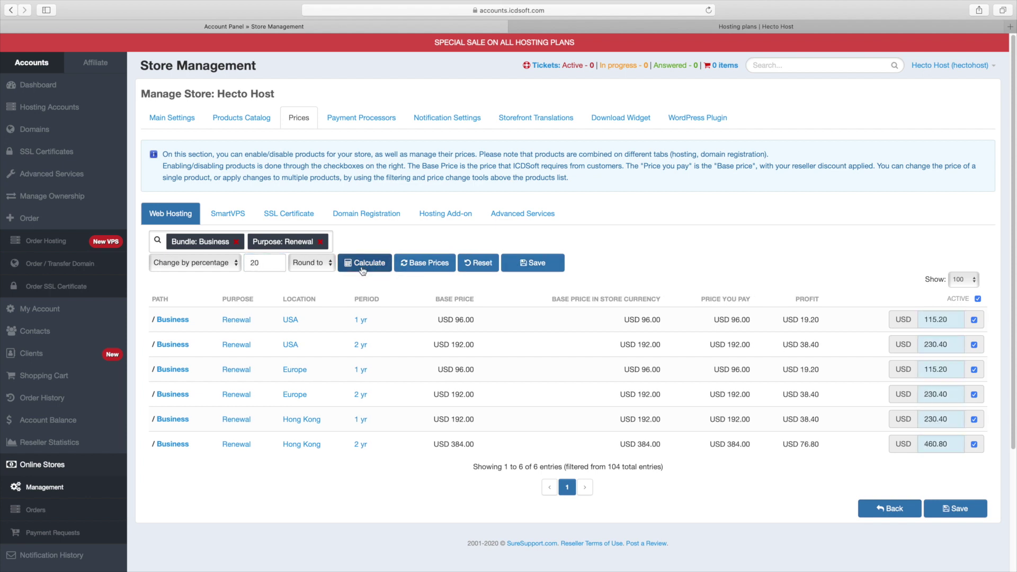
{"action": "double_click", "coordinate": [804, 319]}
{"action": "double_click", "coordinate": [805, 343]}
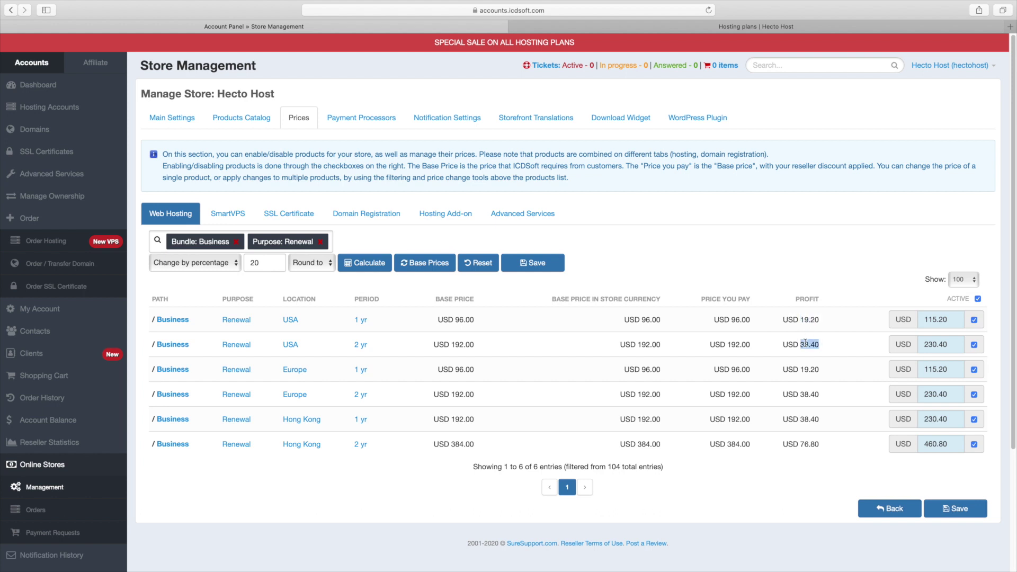
{"action": "left_click", "coordinate": [823, 350]}
{"action": "left_click", "coordinate": [949, 508]}
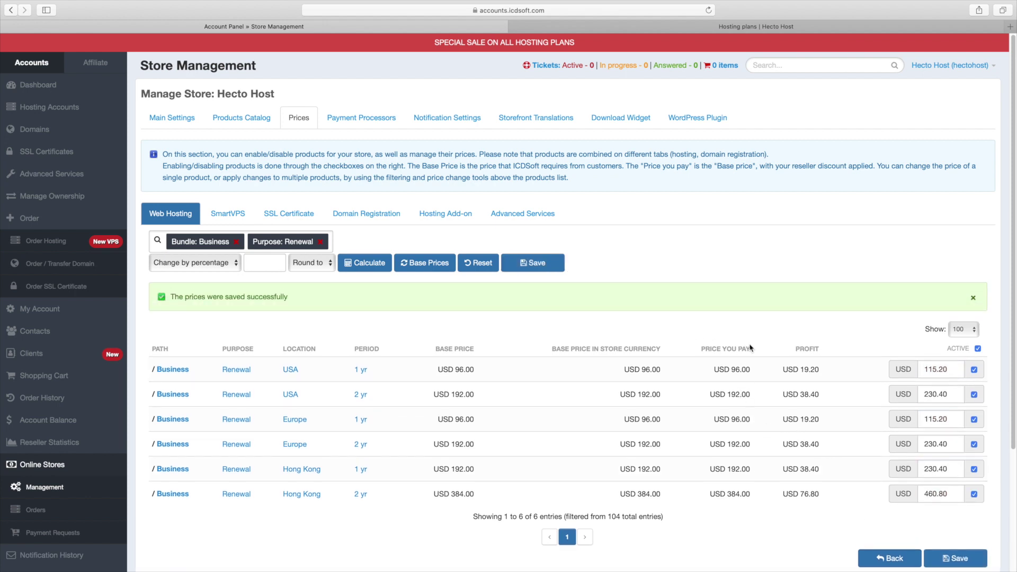
- Swap the Business/Renewal filters for WebApps Pro, untick Active on all twelve entries, and save
{"action": "left_click", "coordinate": [236, 242]}
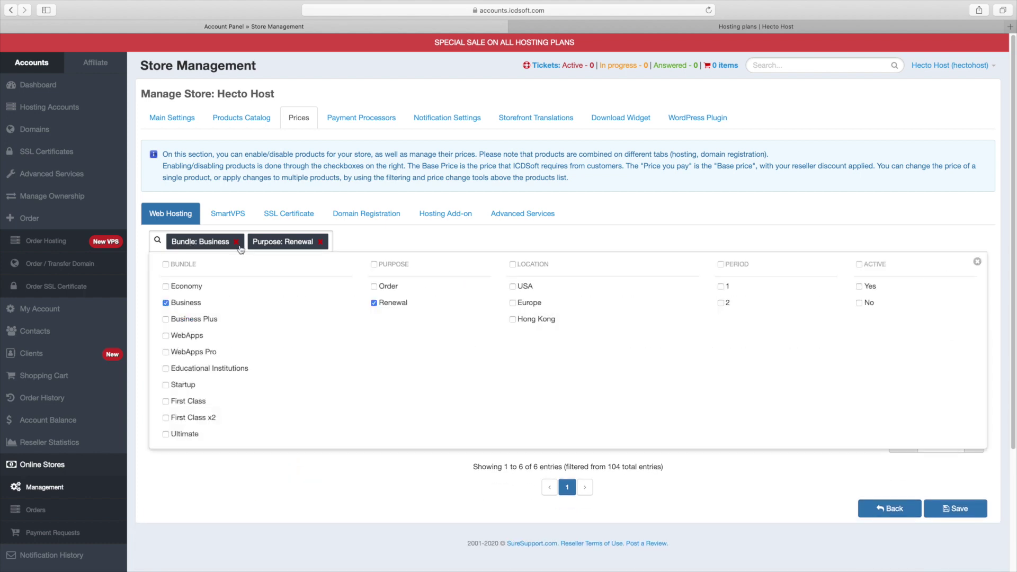
{"action": "left_click", "coordinate": [240, 242]}
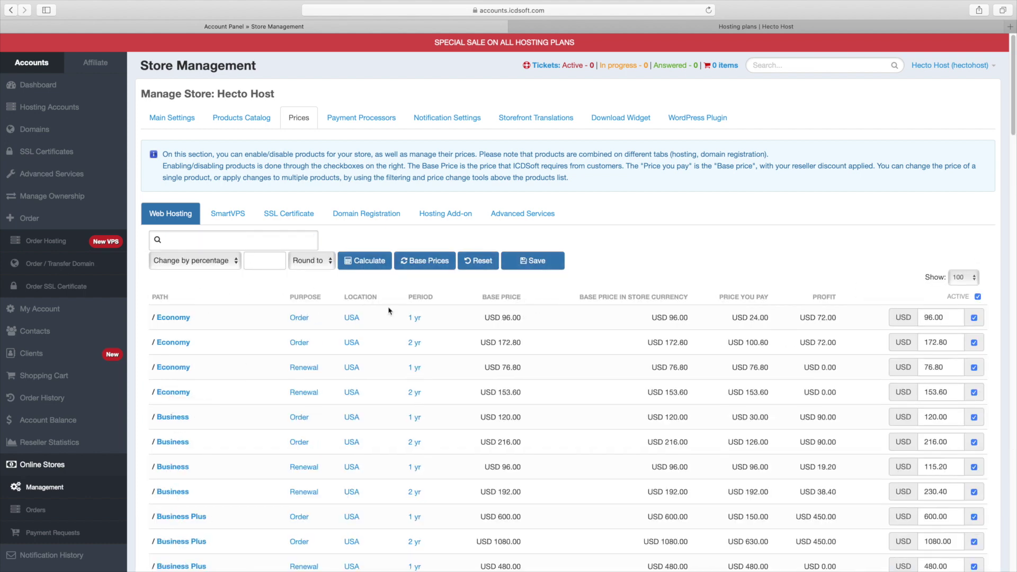
{"action": "left_click", "coordinate": [267, 239]}
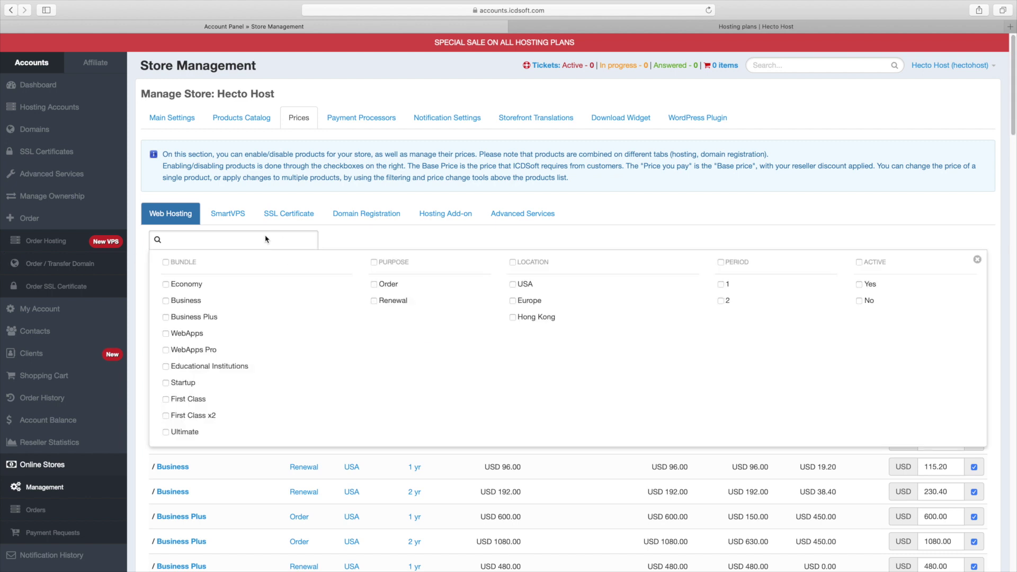
{"action": "left_click", "coordinate": [166, 350]}
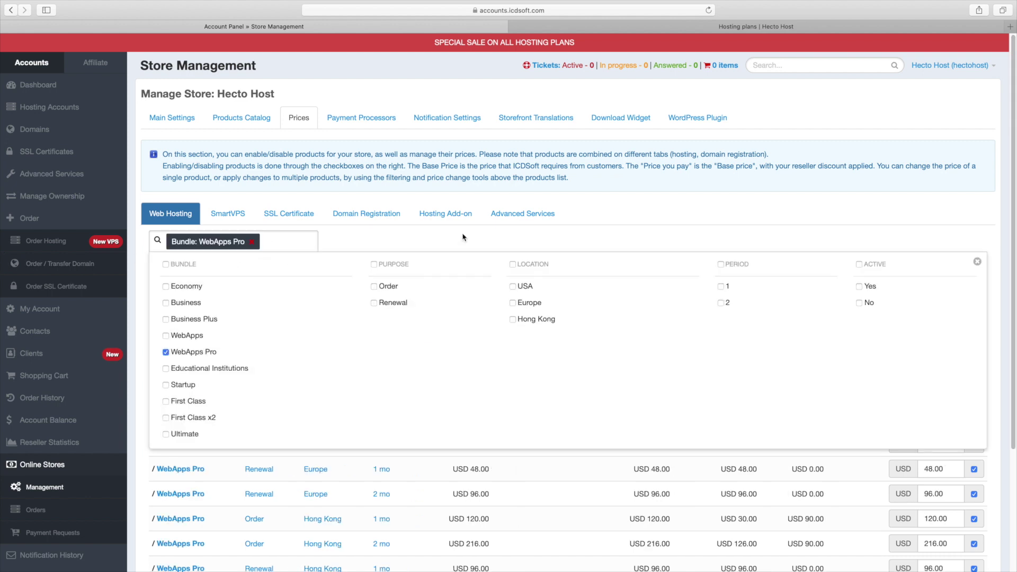
{"action": "left_click", "coordinate": [526, 245]}
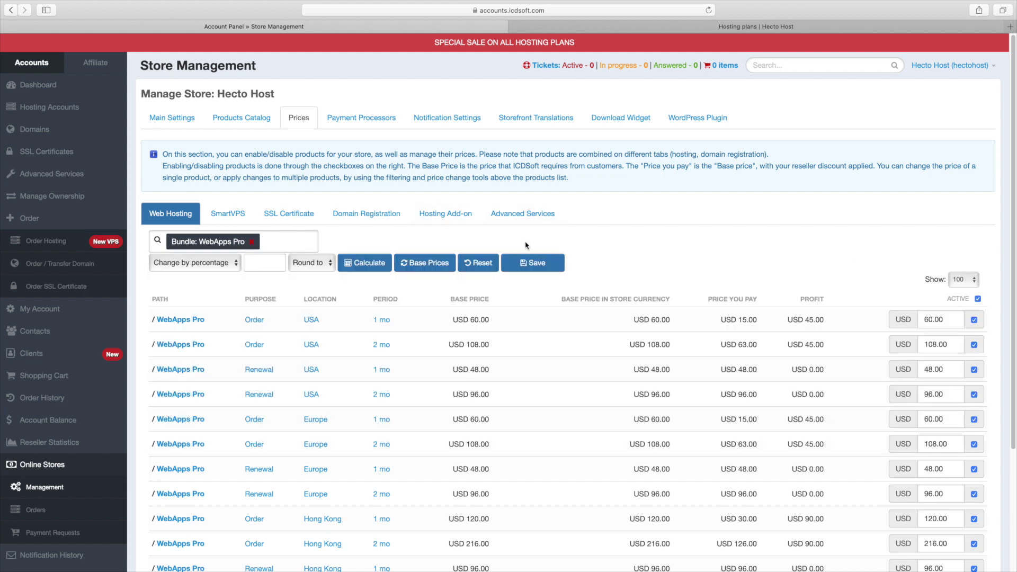
{"action": "left_click", "coordinate": [978, 299]}
{"action": "scroll", "coordinate": [979, 302], "scroll_direction": "down", "scroll_amount": 3}
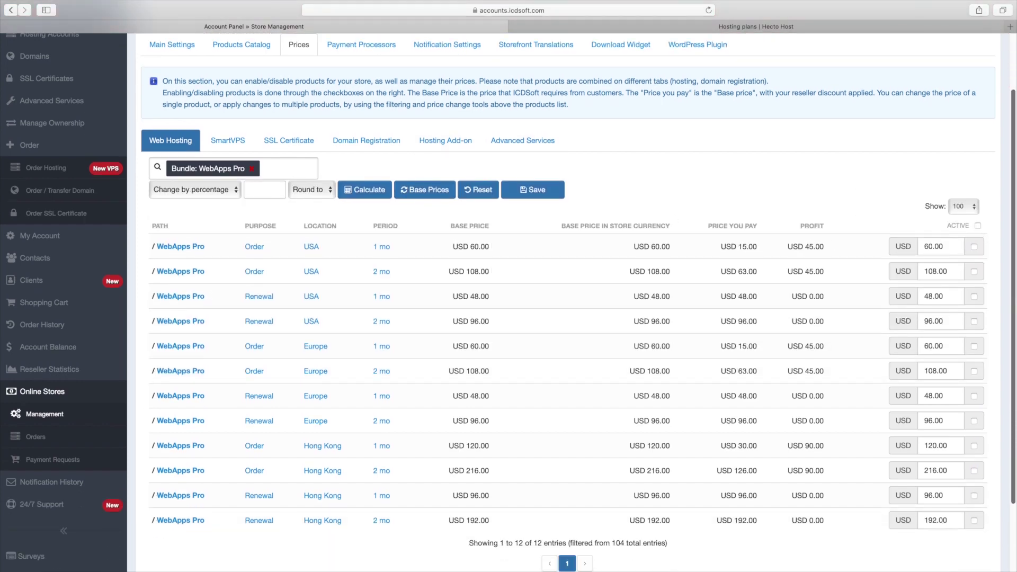
{"action": "left_click", "coordinate": [946, 501]}
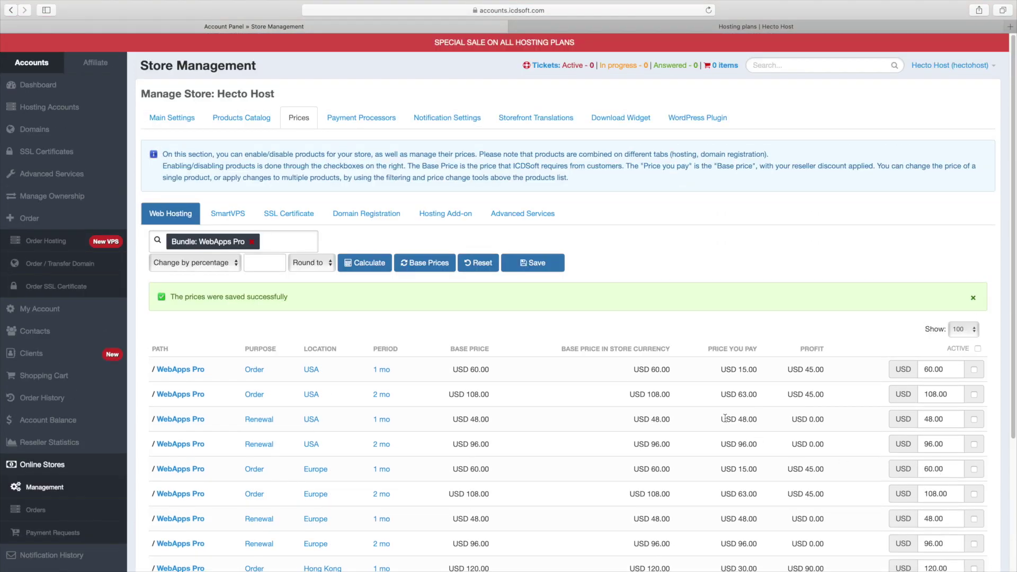
- Start a new non-test payment processor for Hecto Host with PayPal selected
{"action": "left_click", "coordinate": [373, 126]}
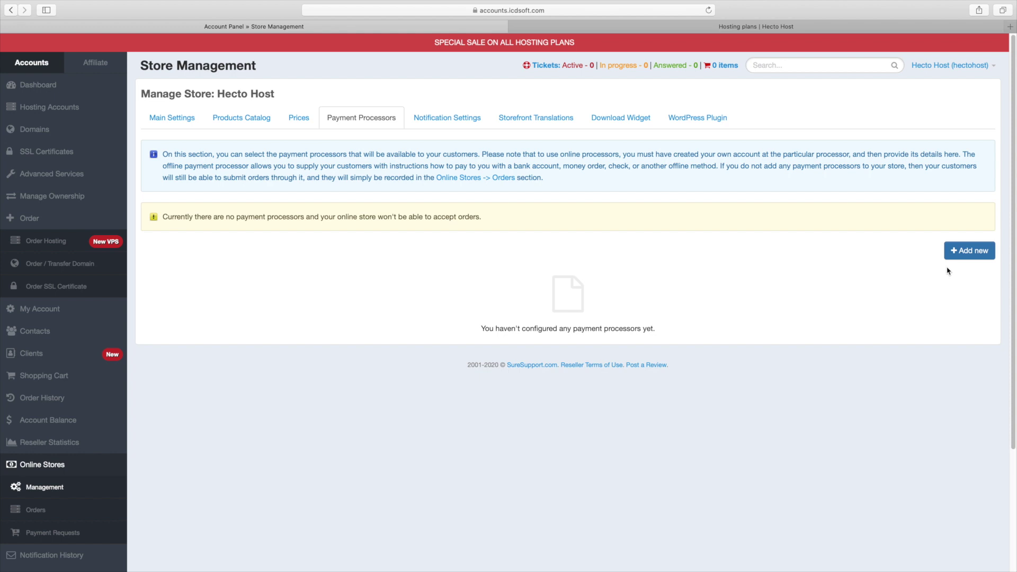
{"action": "left_click", "coordinate": [958, 255]}
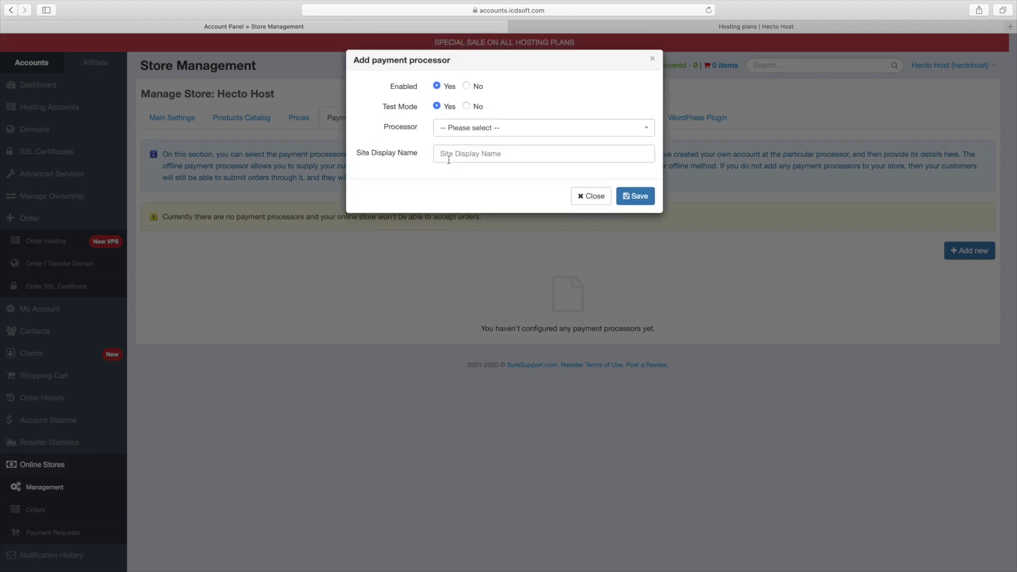
{"action": "left_click", "coordinate": [467, 106]}
{"action": "left_click", "coordinate": [467, 135]}
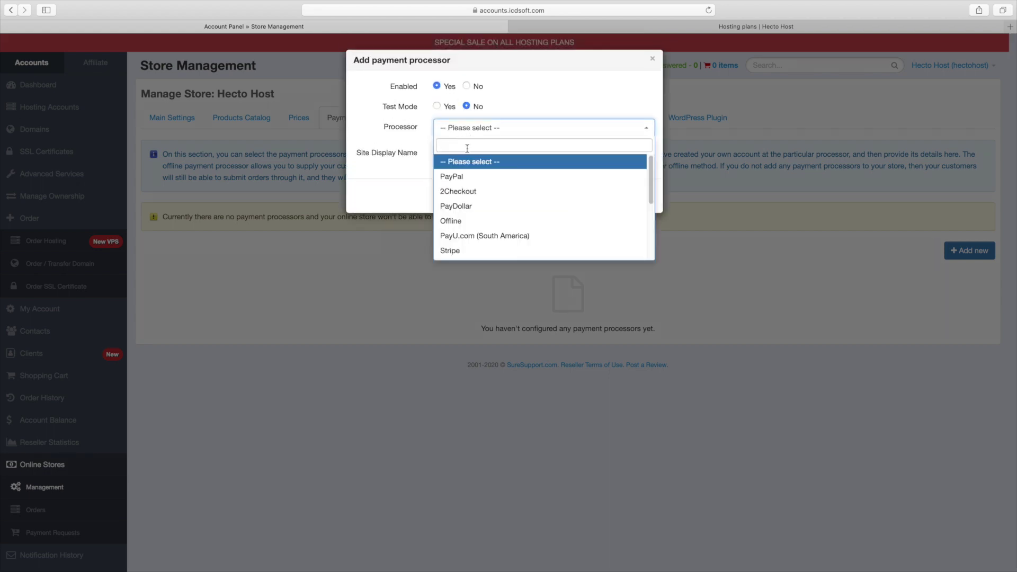
{"action": "left_click", "coordinate": [463, 177]}
- Name it 'Secure Checkout via PayPal', enter the store's PayPal e-mail, choose USD, and save
{"action": "left_click", "coordinate": [463, 159]}
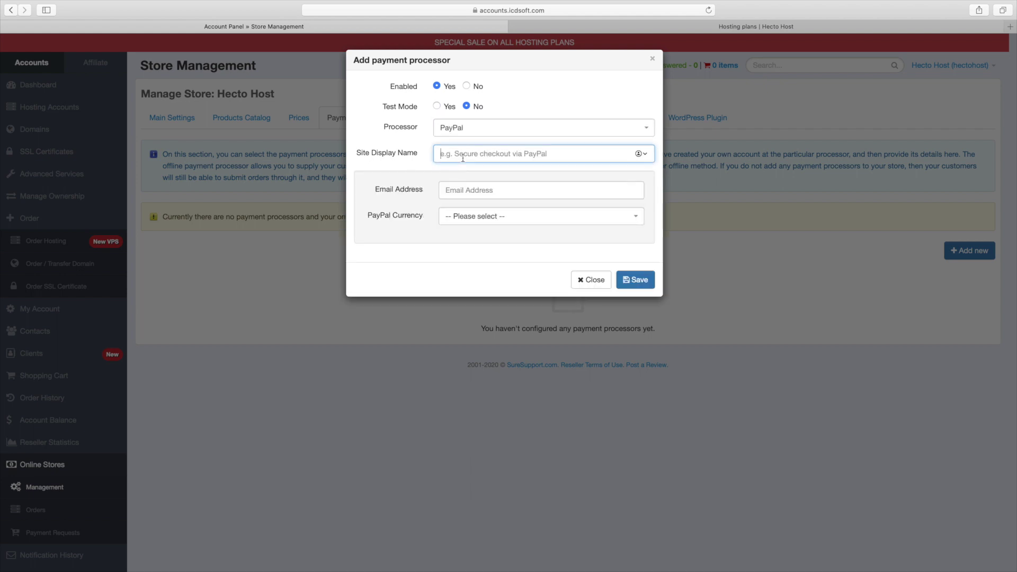
{"action": "type", "text": "Secure"}
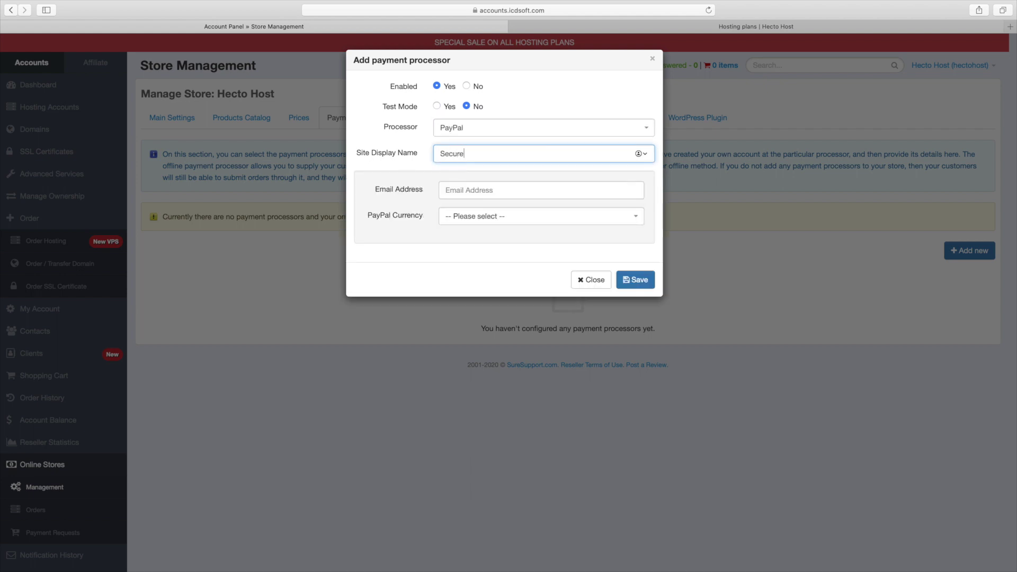
{"action": "type", "text": " Cech"}
{"action": "type", "text": "kout via PayPal"}
{"action": "left_click", "coordinate": [542, 189]}
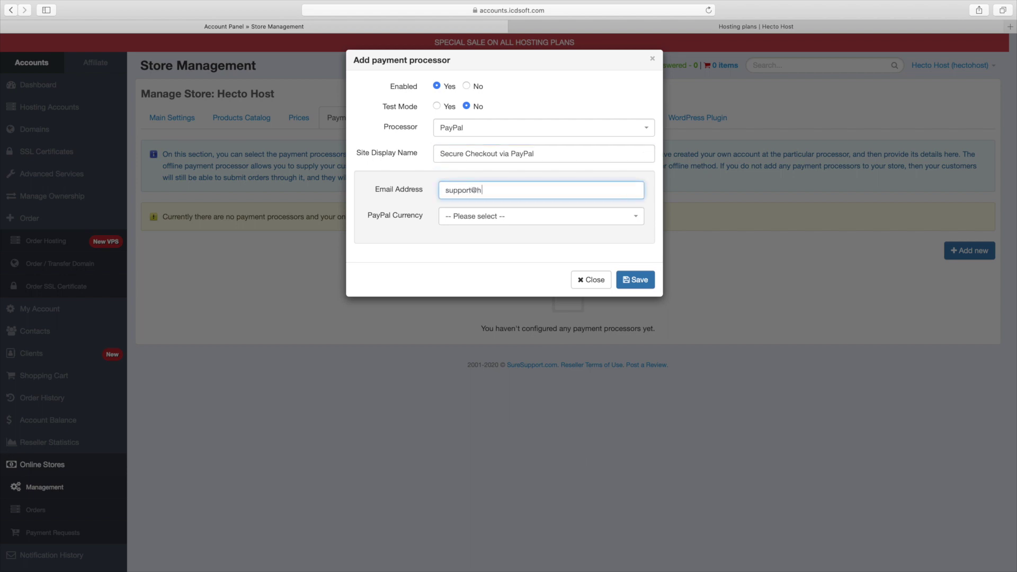
{"action": "key", "text": "Tab"}
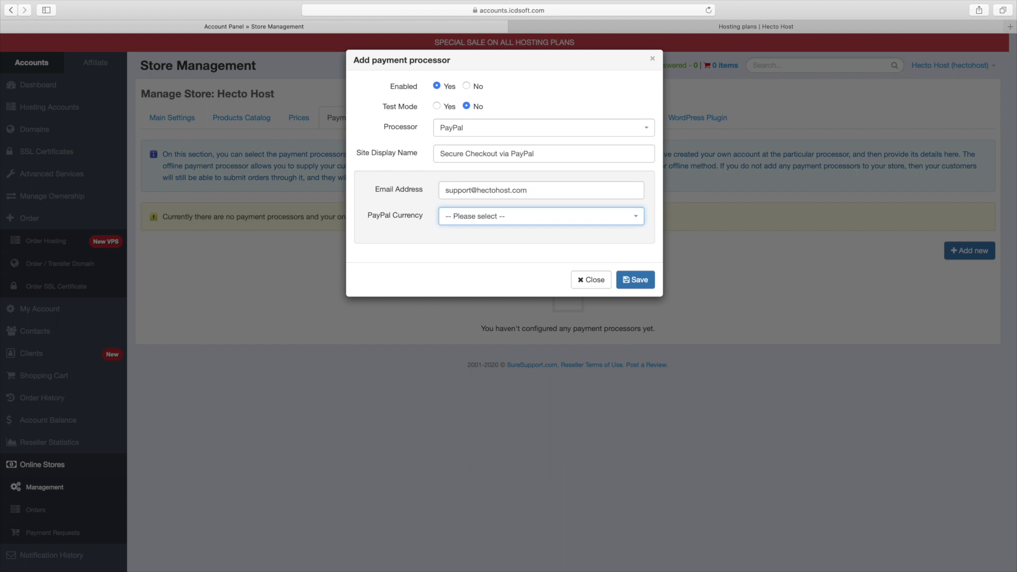
{"action": "left_click", "coordinate": [522, 221]}
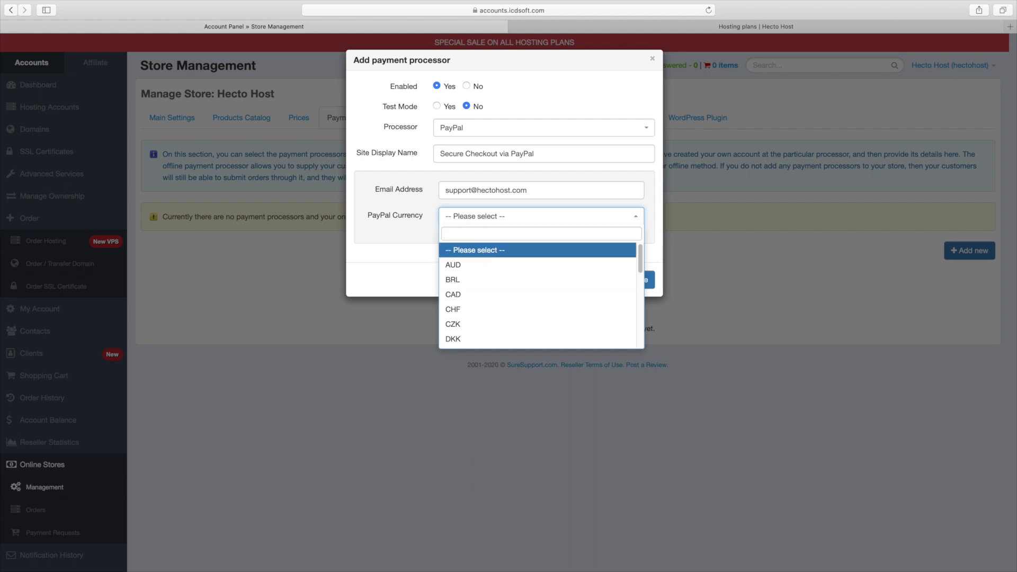
{"action": "type", "text": "usd"}
{"action": "key", "text": "Return"}
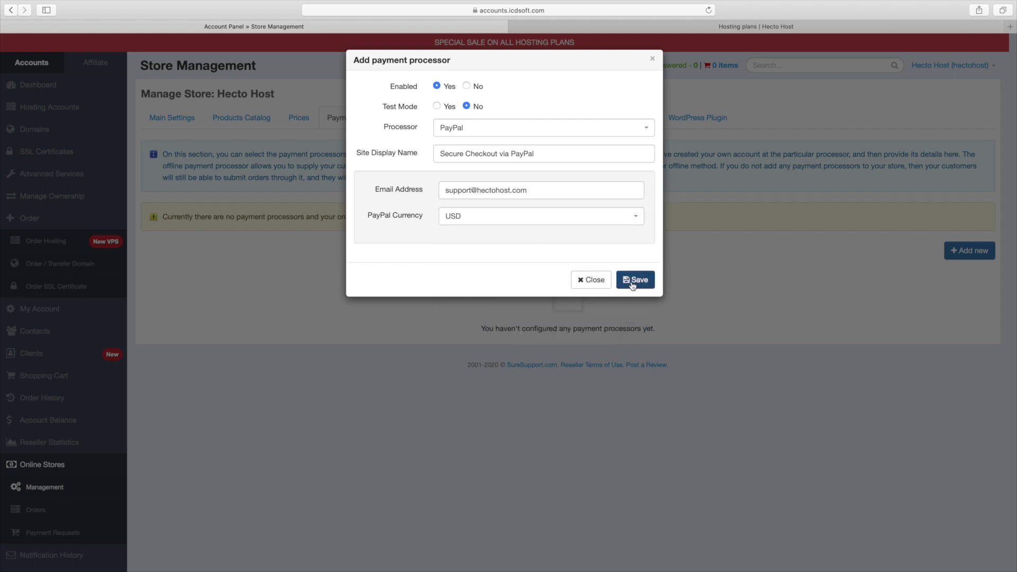
{"action": "left_click", "coordinate": [632, 284]}
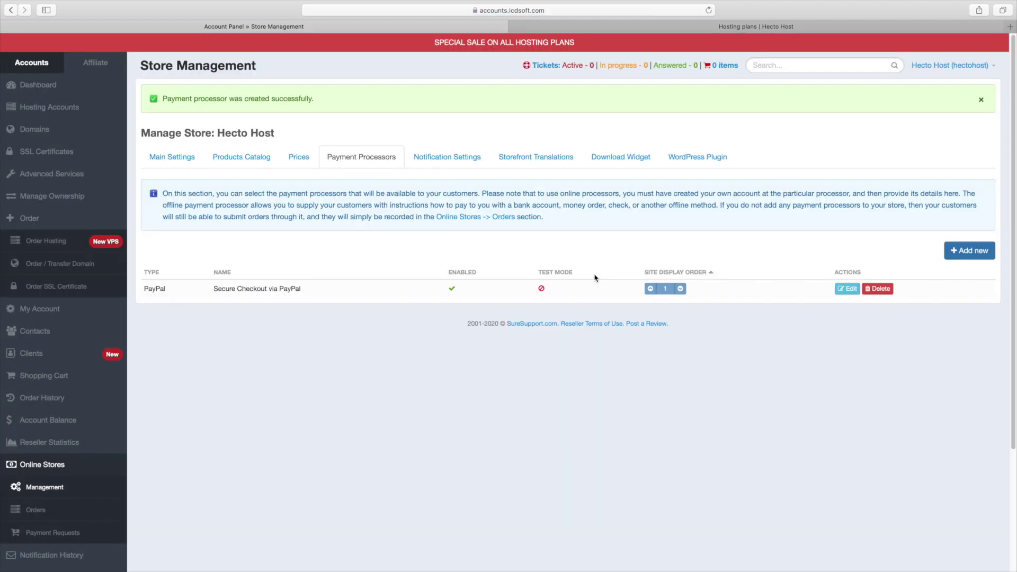
{"action": "left_click", "coordinate": [466, 164]}
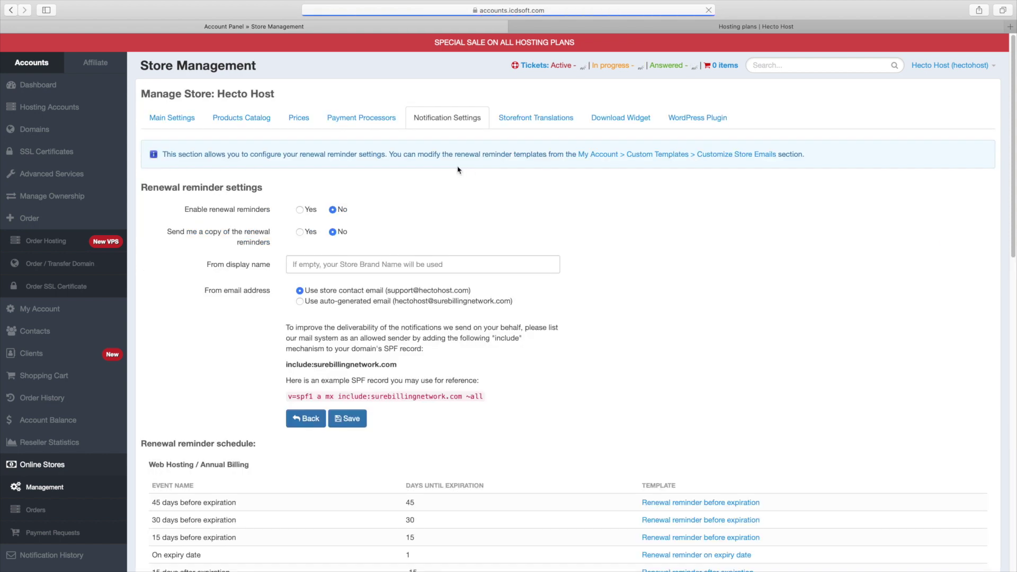
- Set Enable renewal reminders and Send me a copy to Yes, then save the notification settings
{"action": "left_click", "coordinate": [301, 210]}
{"action": "left_click", "coordinate": [300, 233]}
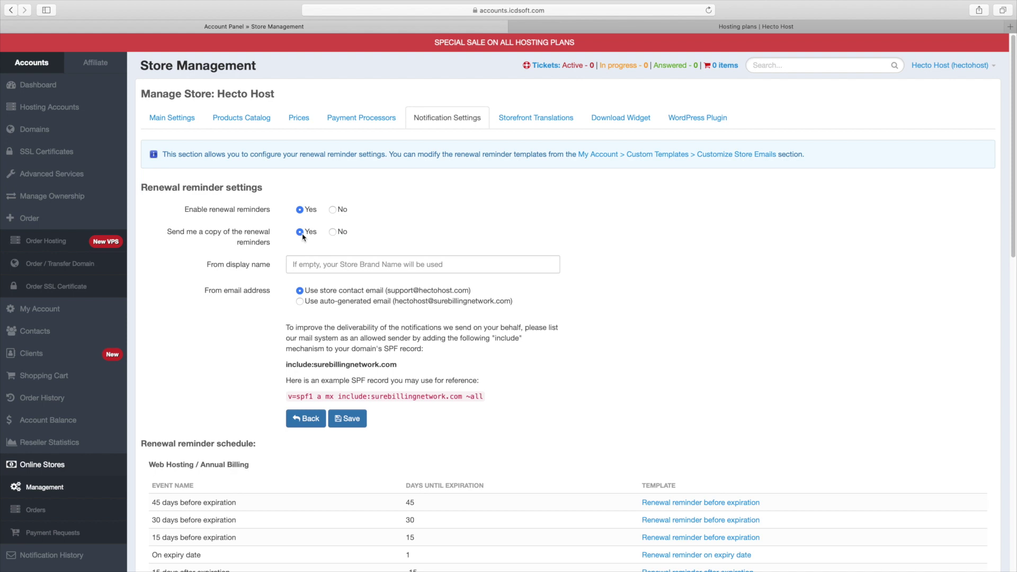
{"action": "left_click", "coordinate": [333, 267]}
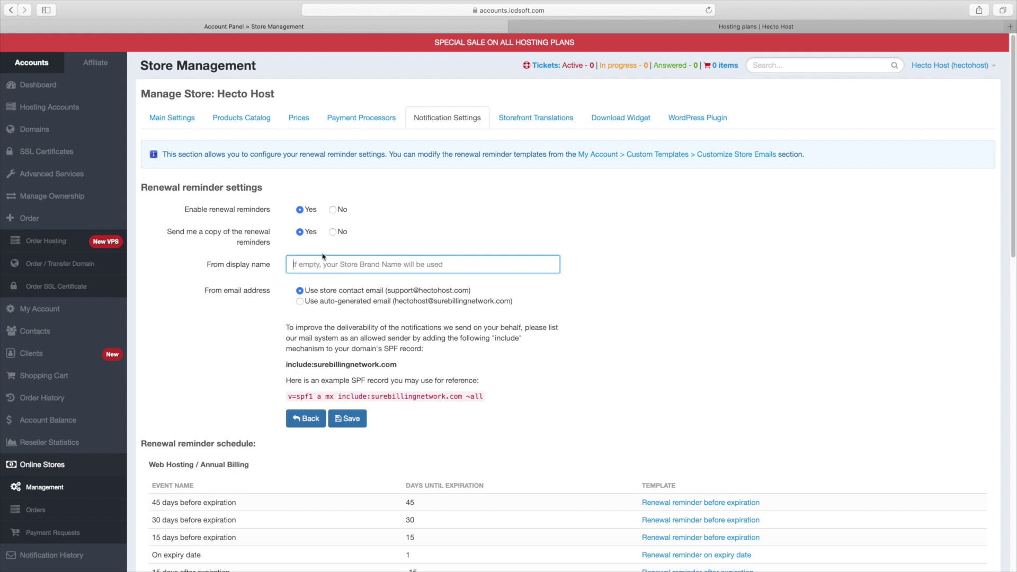
{"action": "left_click", "coordinate": [358, 422]}
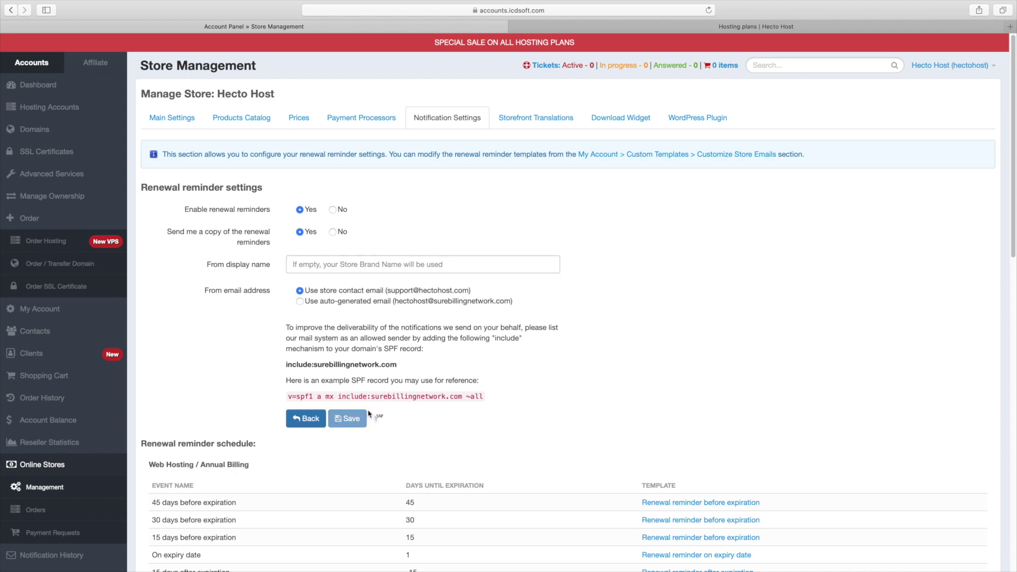
{"action": "scroll", "coordinate": [772, 363], "scroll_direction": "down", "scroll_amount": 10}
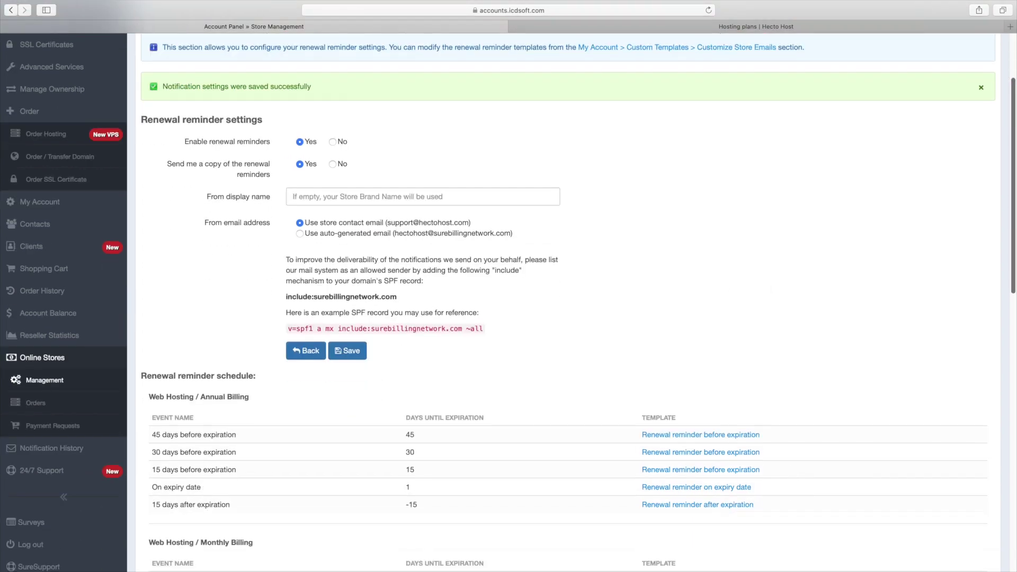
{"action": "scroll", "coordinate": [772, 362], "scroll_direction": "down", "scroll_amount": 5}
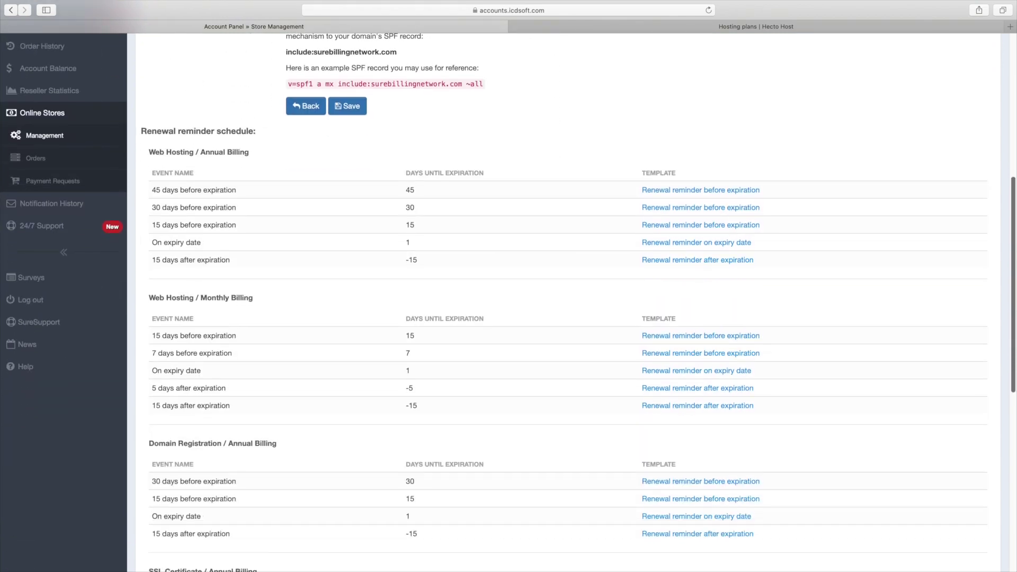
{"action": "scroll", "coordinate": [865, 343], "scroll_direction": "up", "scroll_amount": 7}
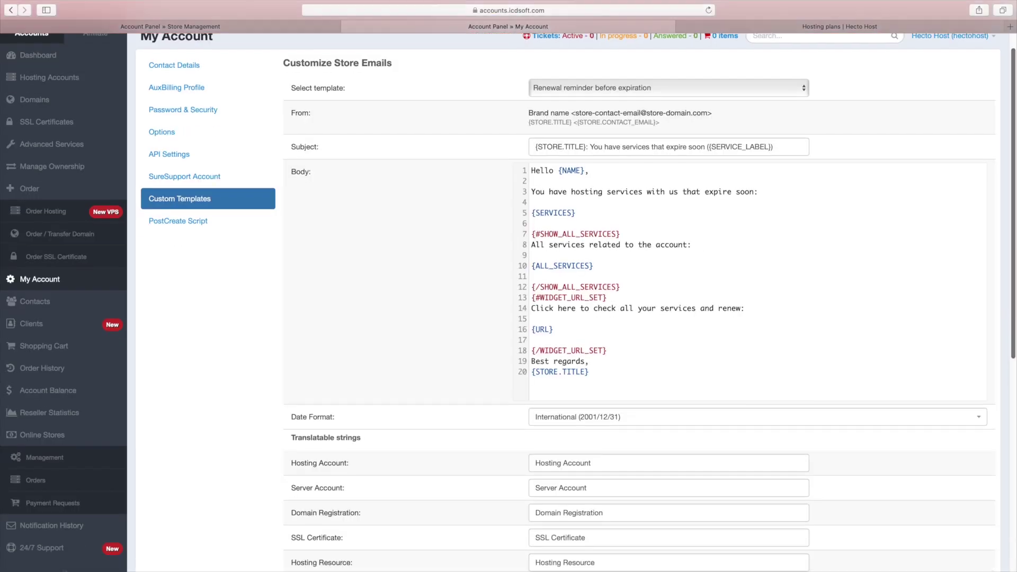
{"action": "scroll", "coordinate": [654, 261], "scroll_direction": "down", "scroll_amount": 5}
- Scroll through the Renewal reminder before expiration email template to review it
{"action": "scroll", "coordinate": [654, 261], "scroll_direction": "up", "scroll_amount": 5}
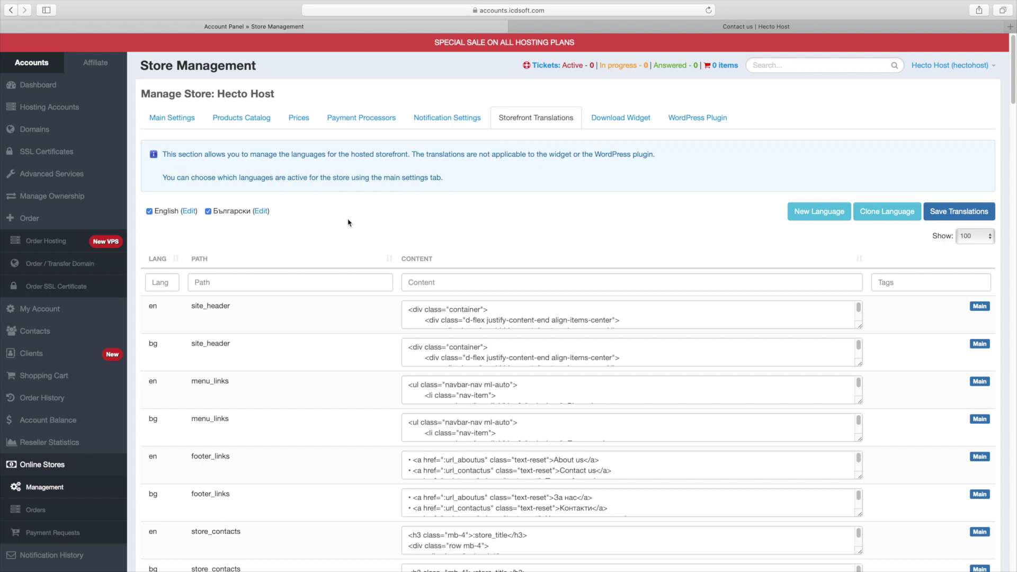
- Filter translations by 'conta', change the first phone number in en store_contacts, and save translations
{"action": "left_click", "coordinate": [281, 288]}
{"action": "type", "text": "contacts"}
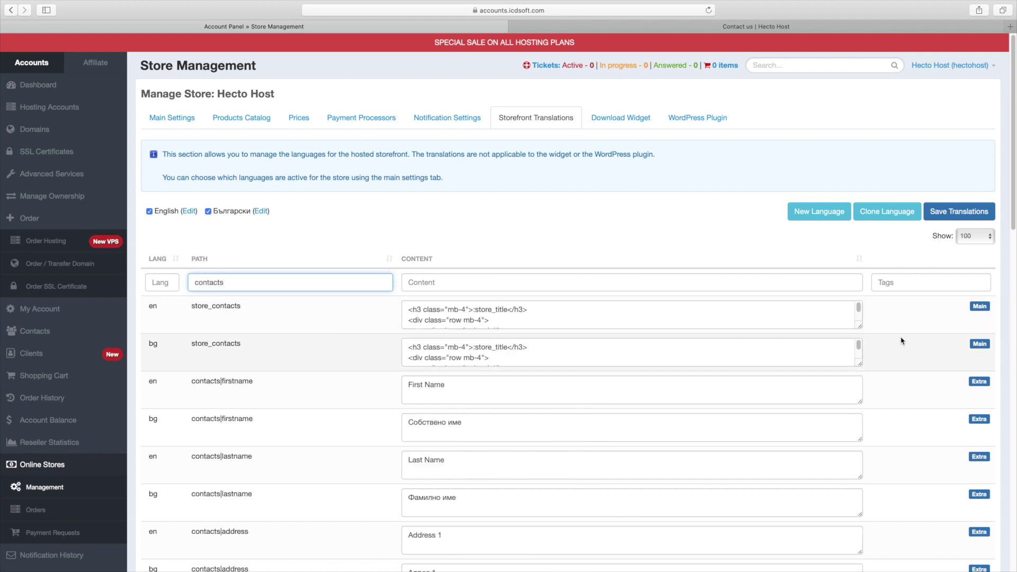
{"action": "left_click_drag", "start_coordinate": [862, 328], "coordinate": [893, 490]}
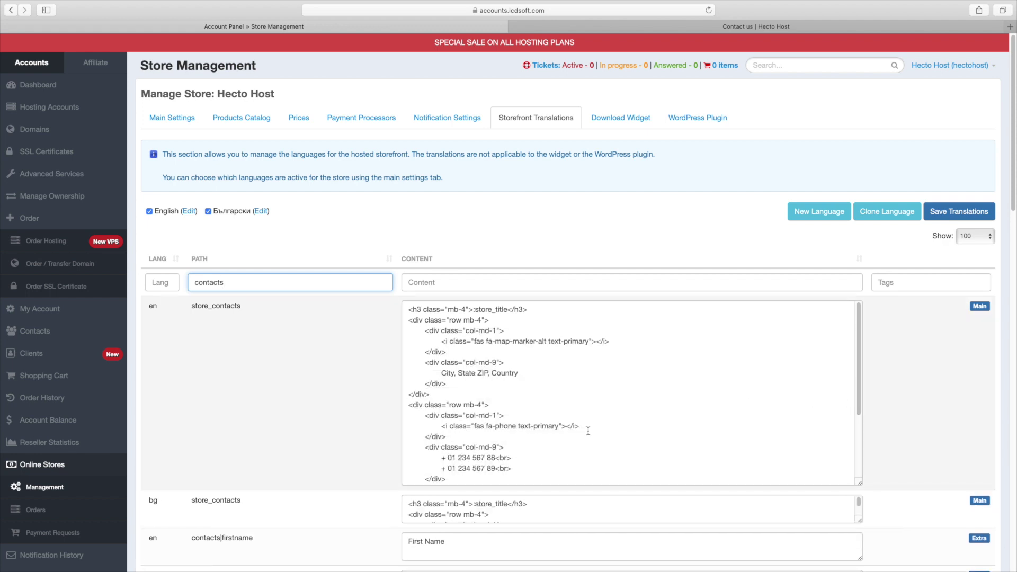
{"action": "double_click", "coordinate": [464, 458]}
{"action": "type", "text": "555"}
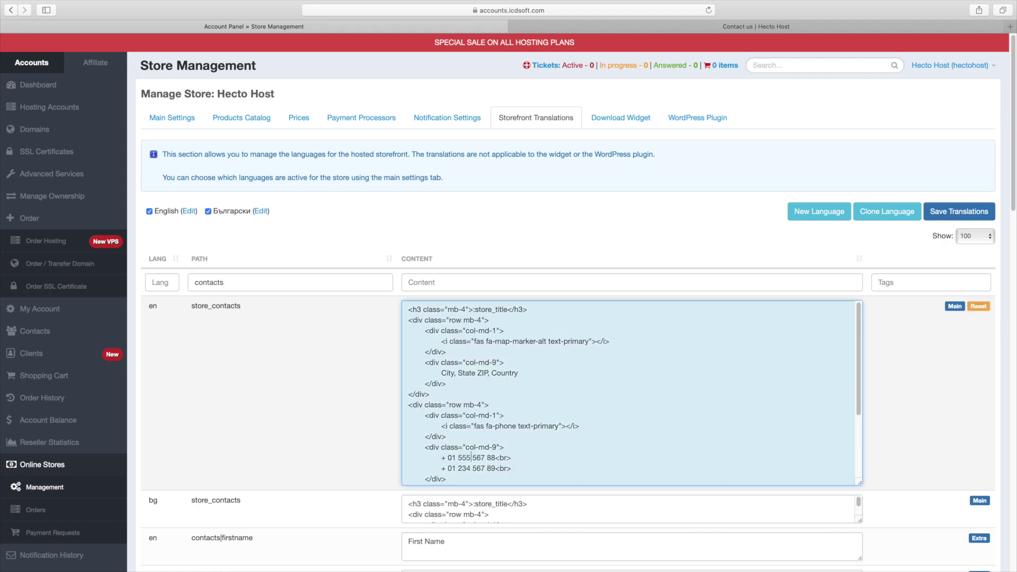
{"action": "double_click", "coordinate": [479, 457]}
{"action": "type", "text": "555 55"}
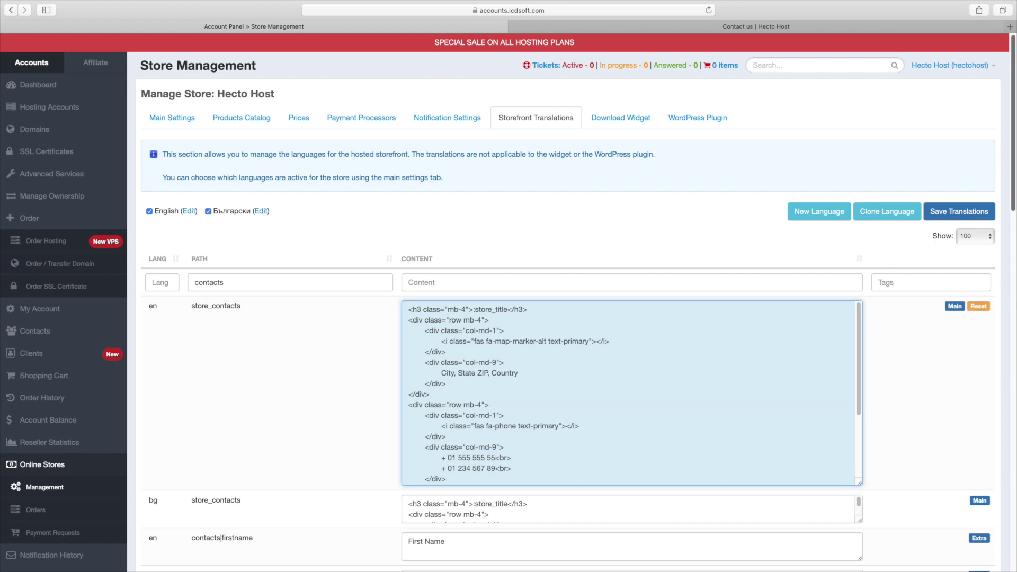
{"action": "scroll", "coordinate": [993, 530], "scroll_direction": "down", "scroll_amount": 20}
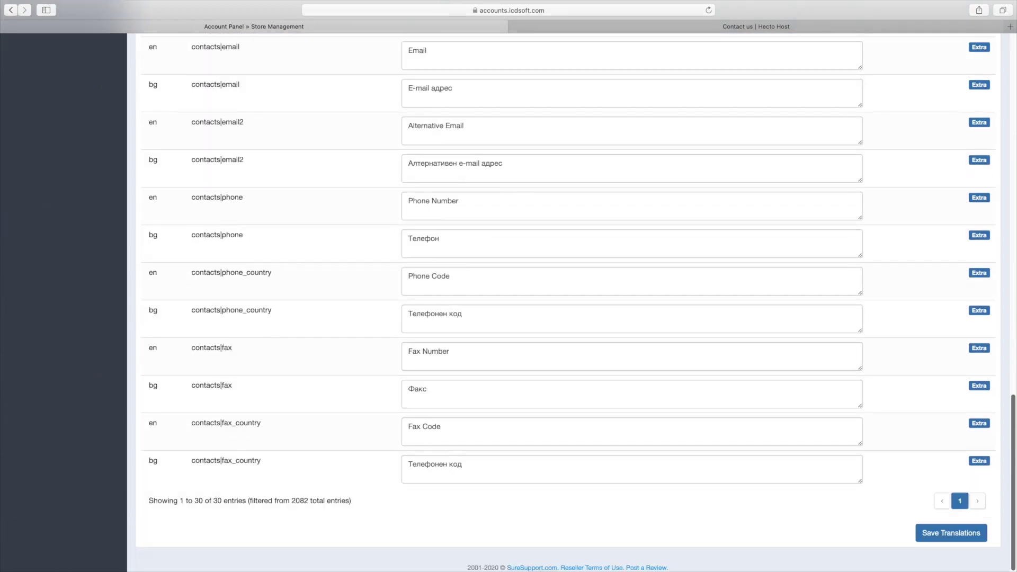
{"action": "left_click", "coordinate": [977, 532]}
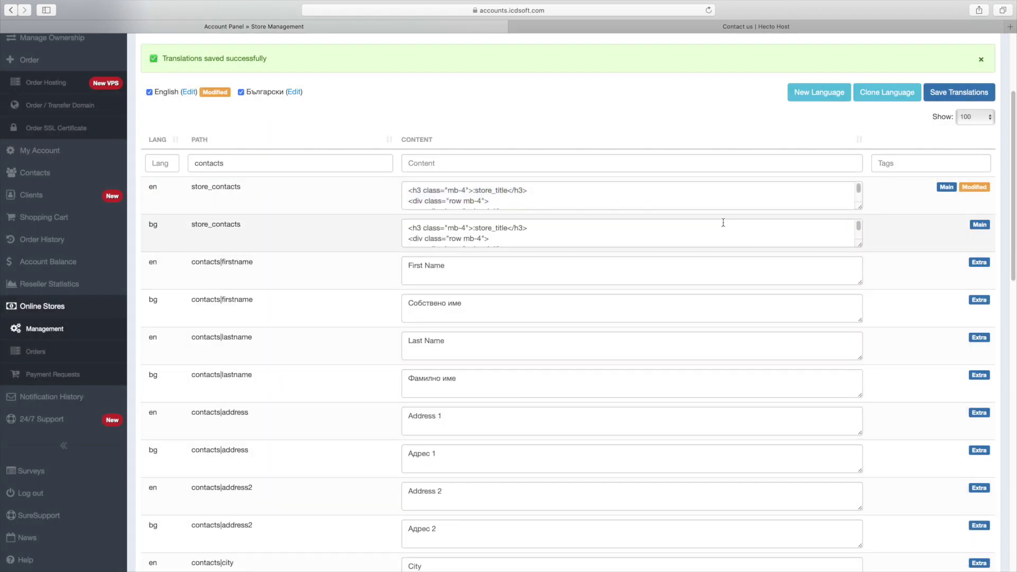
{"action": "left_click", "coordinate": [708, 29]}
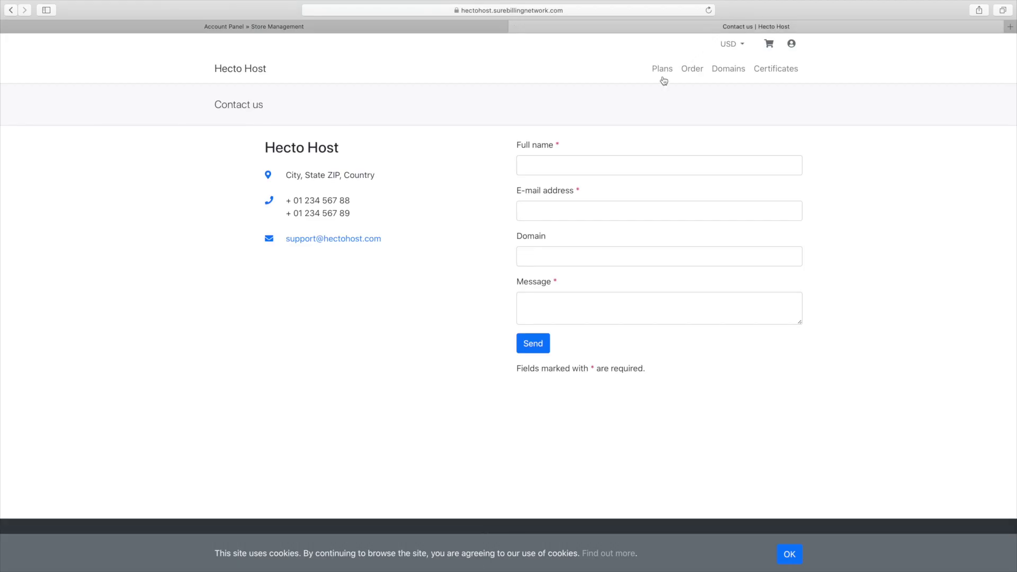
- Reload the Contact us page and verify the updated first phone number
{"action": "triple_click", "coordinate": [316, 202]}
{"action": "left_click", "coordinate": [394, 211]}
{"action": "right_click", "coordinate": [393, 206]}
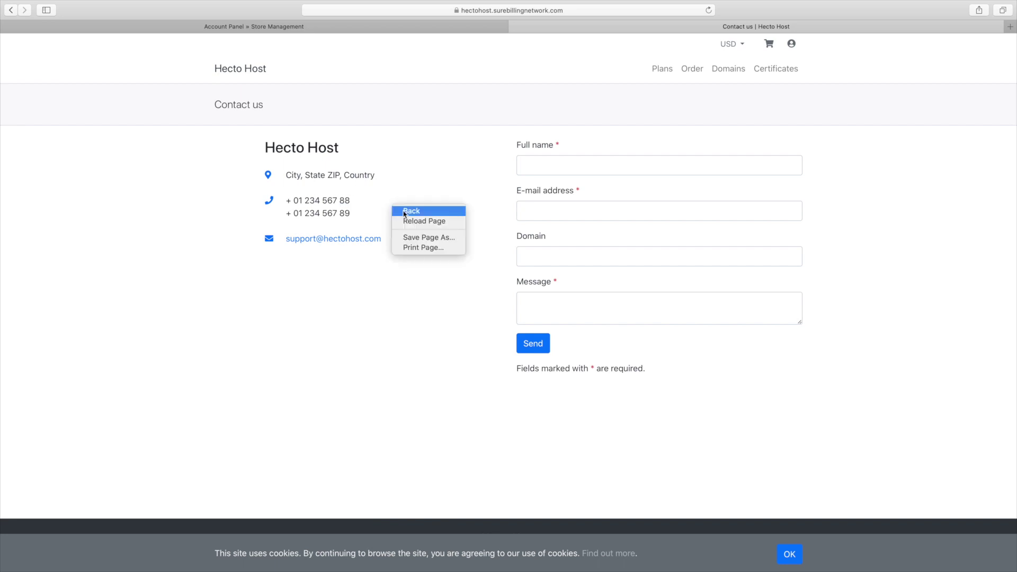
{"action": "left_click", "coordinate": [406, 221]}
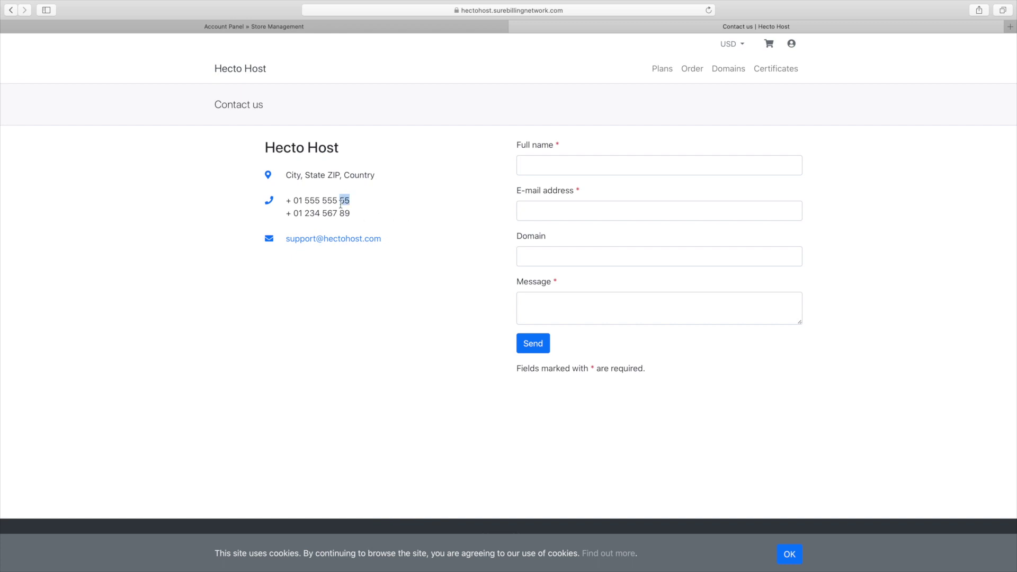
{"action": "triple_click", "coordinate": [345, 201]}
{"action": "left_click", "coordinate": [404, 218]}
- Go to the storefront home page and open the Order page listing Gold, Silver and Business Plus plans
{"action": "left_click", "coordinate": [258, 73]}
{"action": "scroll", "coordinate": [270, 76], "scroll_direction": "down", "scroll_amount": 6}
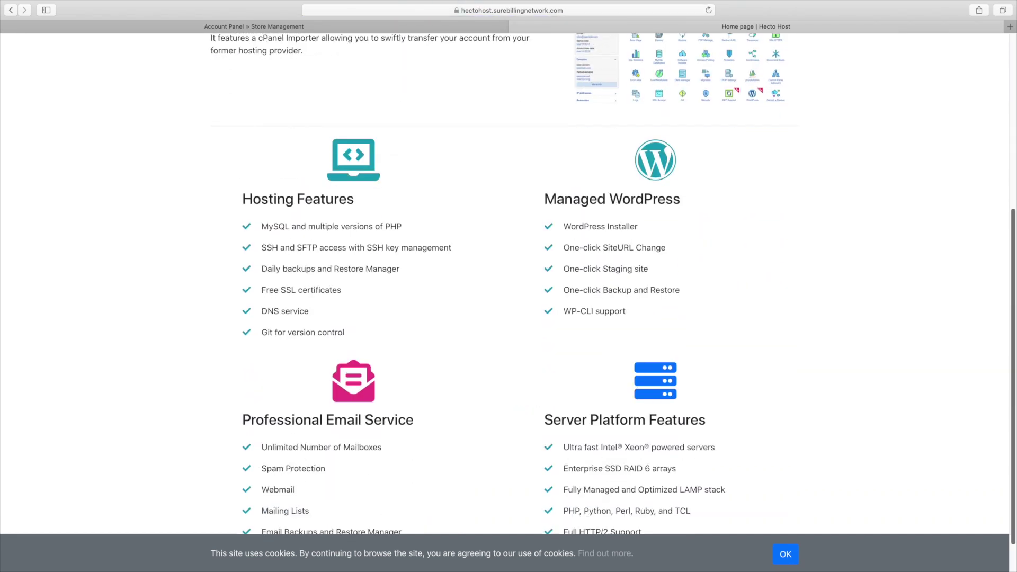
{"action": "scroll", "coordinate": [270, 76], "scroll_direction": "up", "scroll_amount": 6}
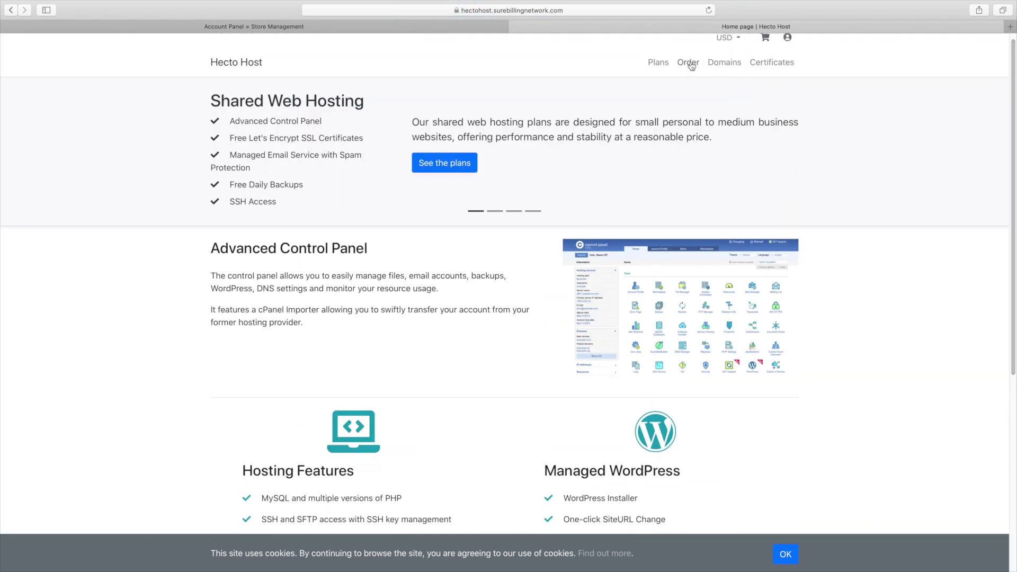
{"action": "left_click", "coordinate": [689, 63]}
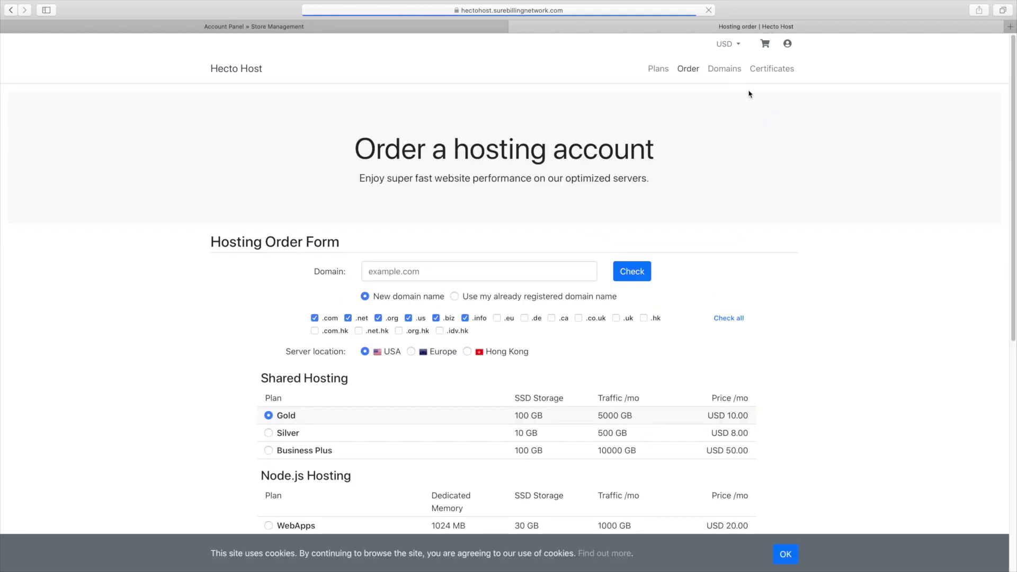
{"action": "scroll", "coordinate": [508, 284], "scroll_direction": "down", "scroll_amount": 5}
{"action": "scroll", "coordinate": [507, 285], "scroll_direction": "up", "scroll_amount": 4}
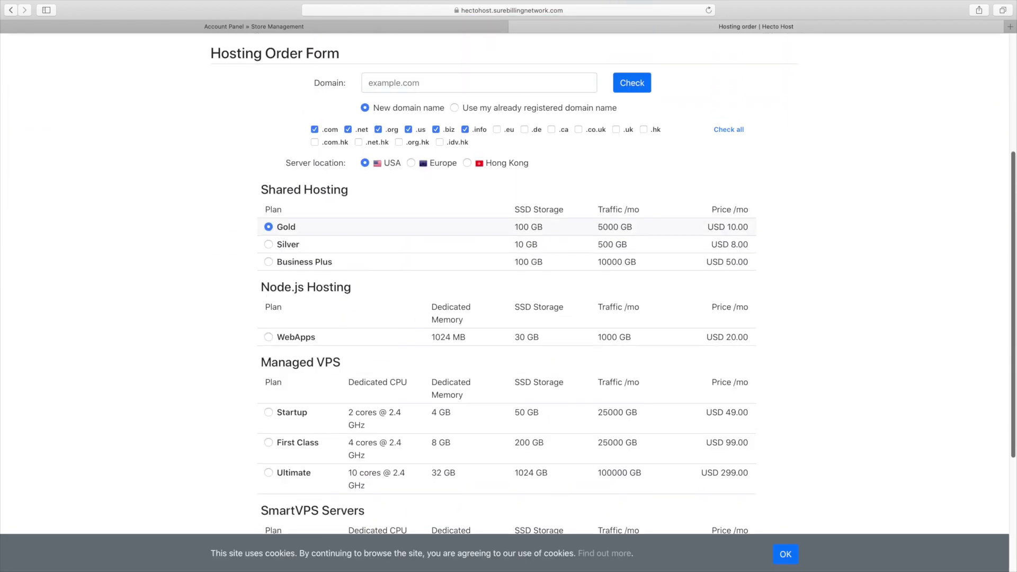